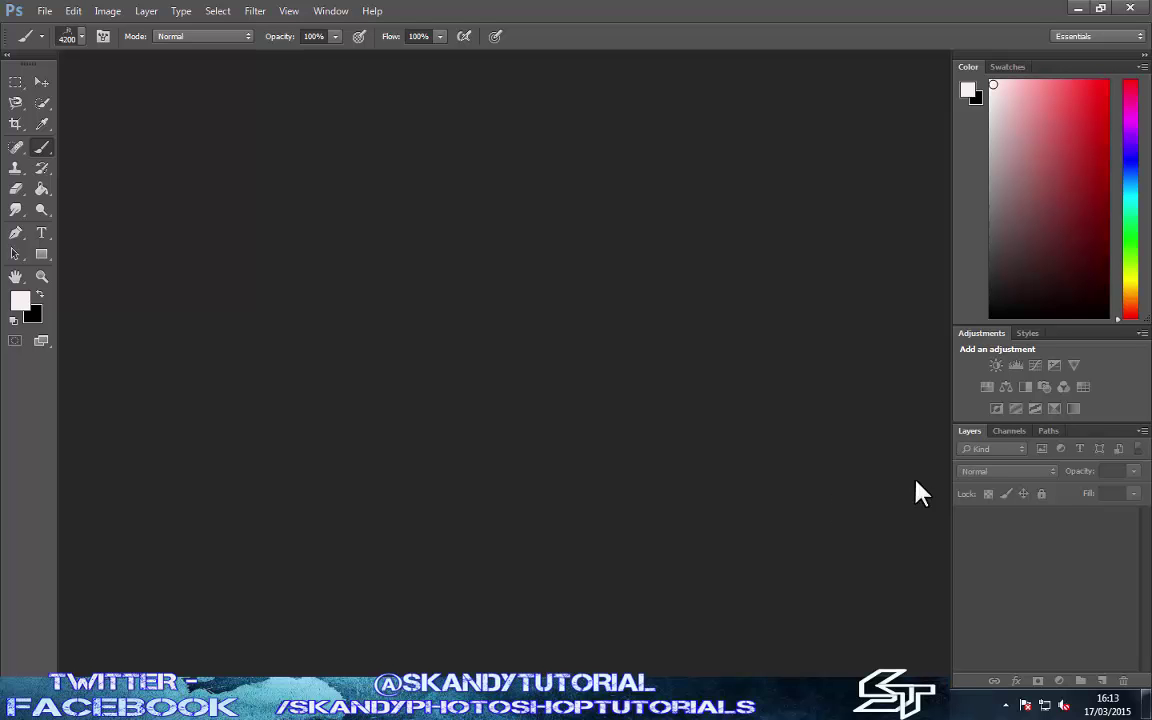
# Step: Open the black-and-white portrait 'Shirin Photography.jpg' in Photoshop by dragging it from the desktop
pyautogui.click(1077, 8)
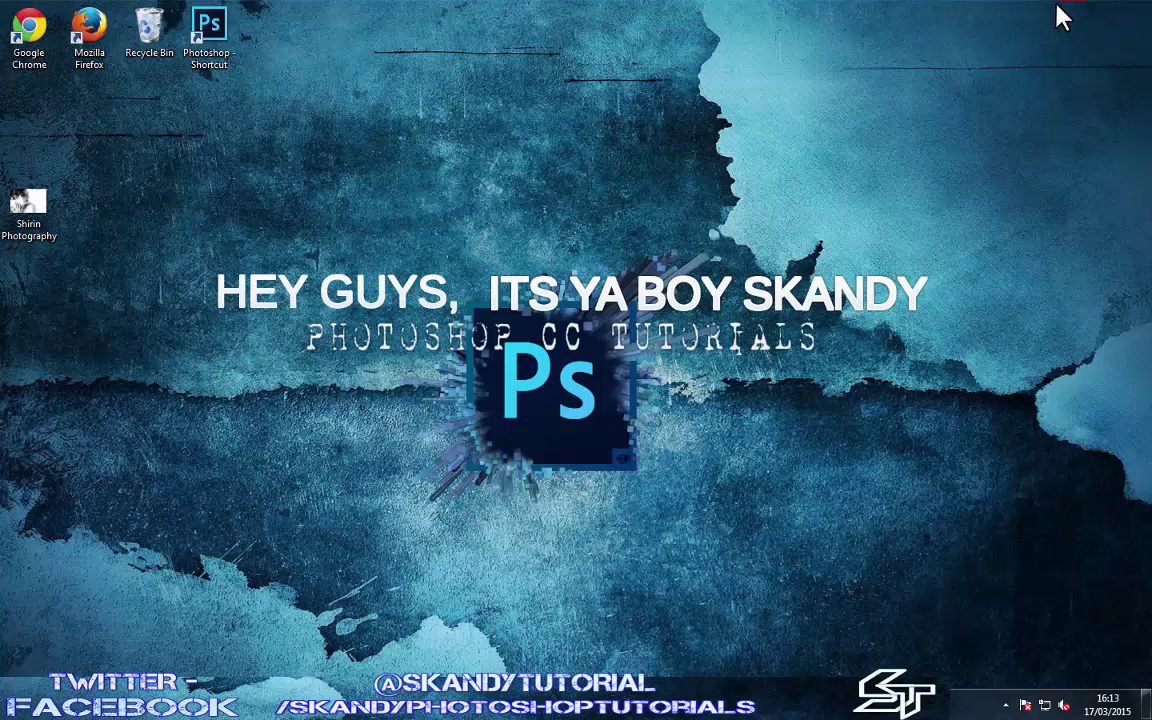
pyautogui.moveTo(28, 205)
pyautogui.mouseDown()
pyautogui.moveTo(288, 648)
pyautogui.moveTo(285, 682)
pyautogui.mouseUp()
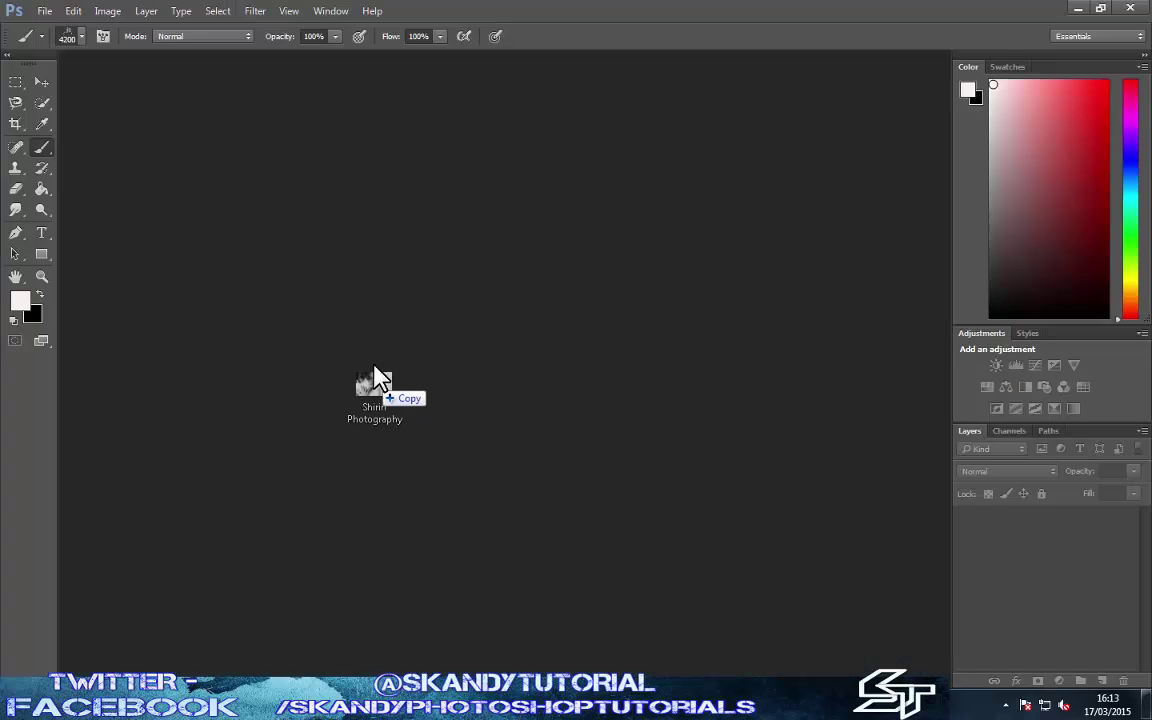
pyautogui.moveTo(285, 682); pyautogui.dragTo(400, 318)
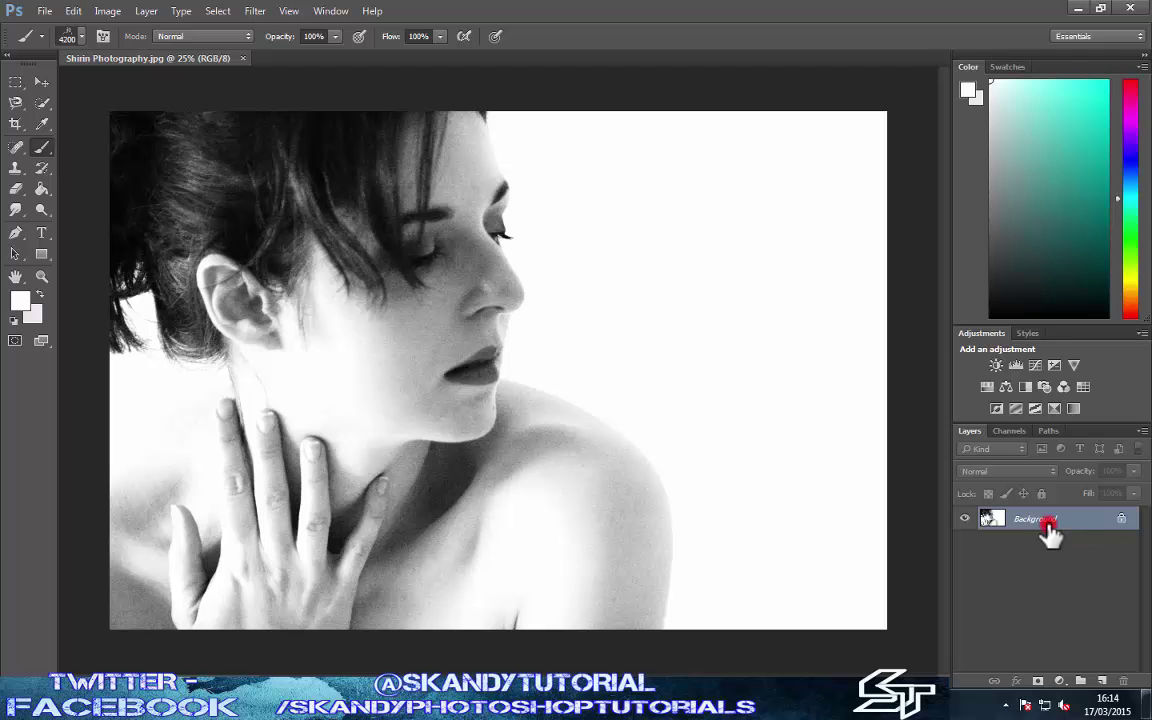
# Step: Convert the Background into Layer 0 and duplicate it as Layer 0 copy
pyautogui.doubleClick(1041, 522)
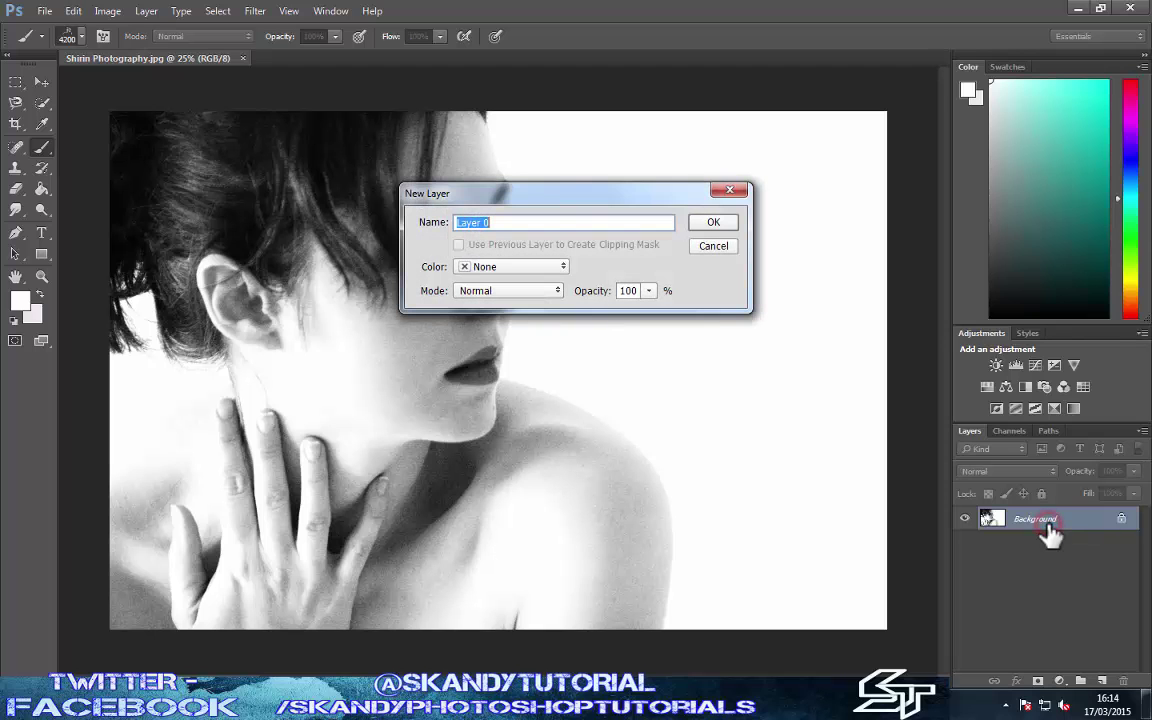
pyautogui.click(713, 222)
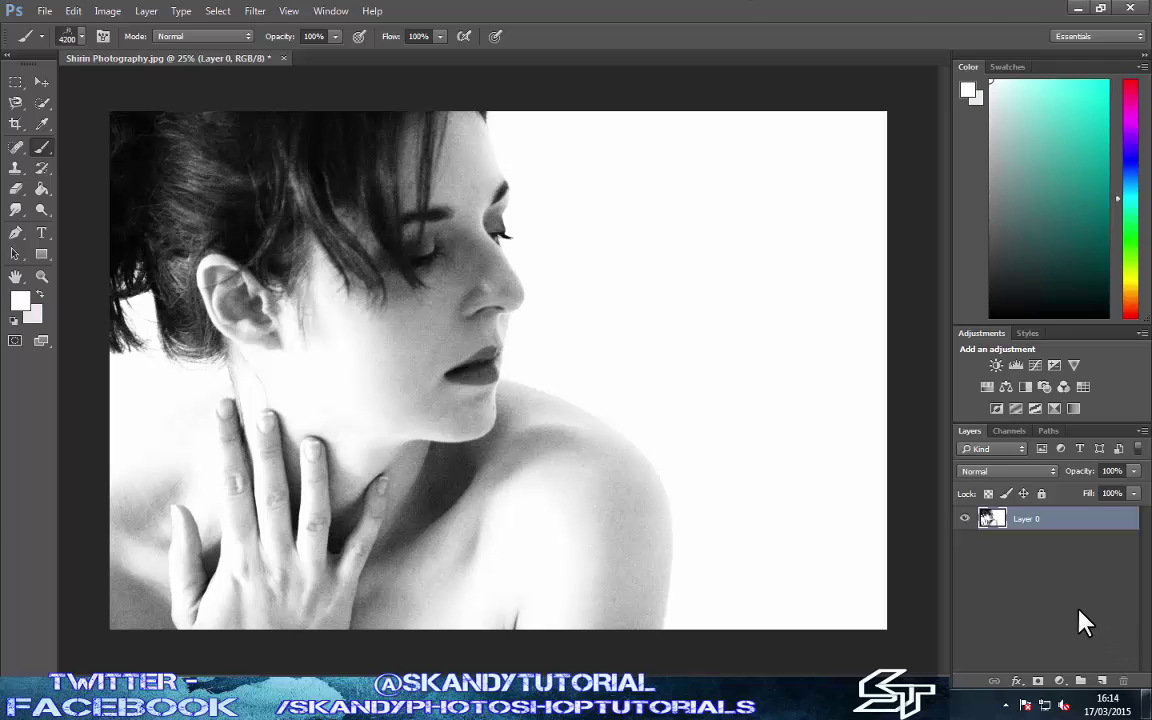
pyautogui.hotkey('ctrl', 'j')
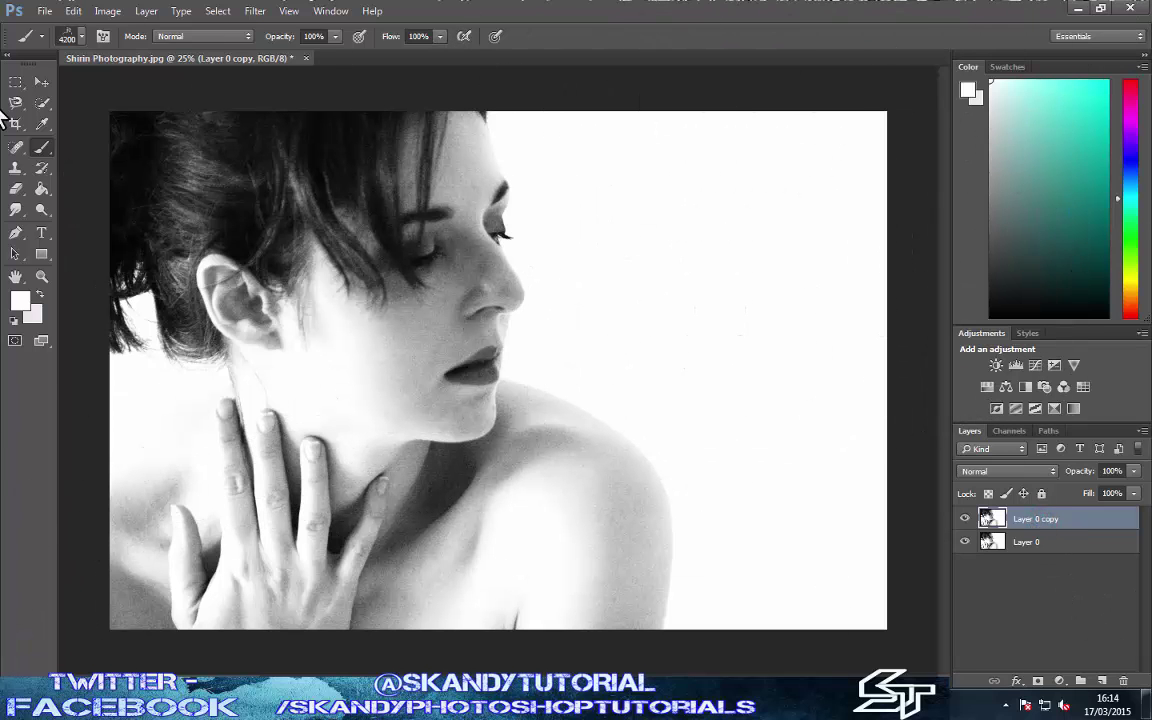
# Step: Quick-select the woman's shoulder, neck, hand, face and hair, touching up near the ear
pyautogui.click(40, 104)
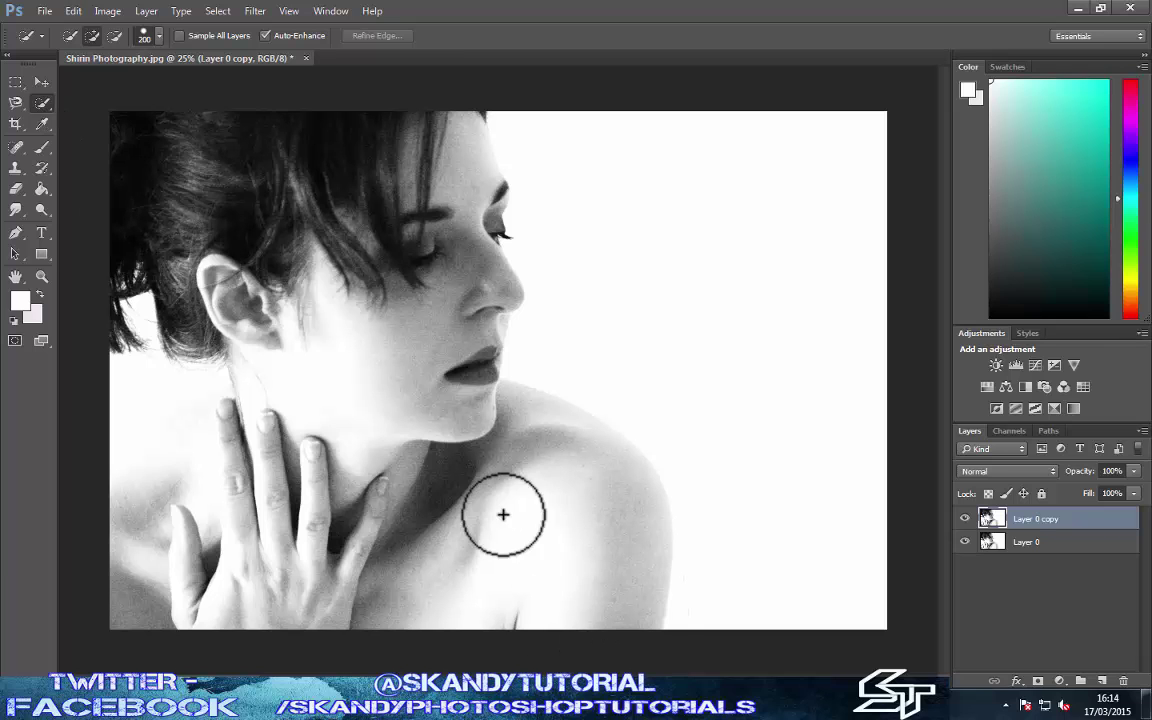
pyautogui.click(524, 589)
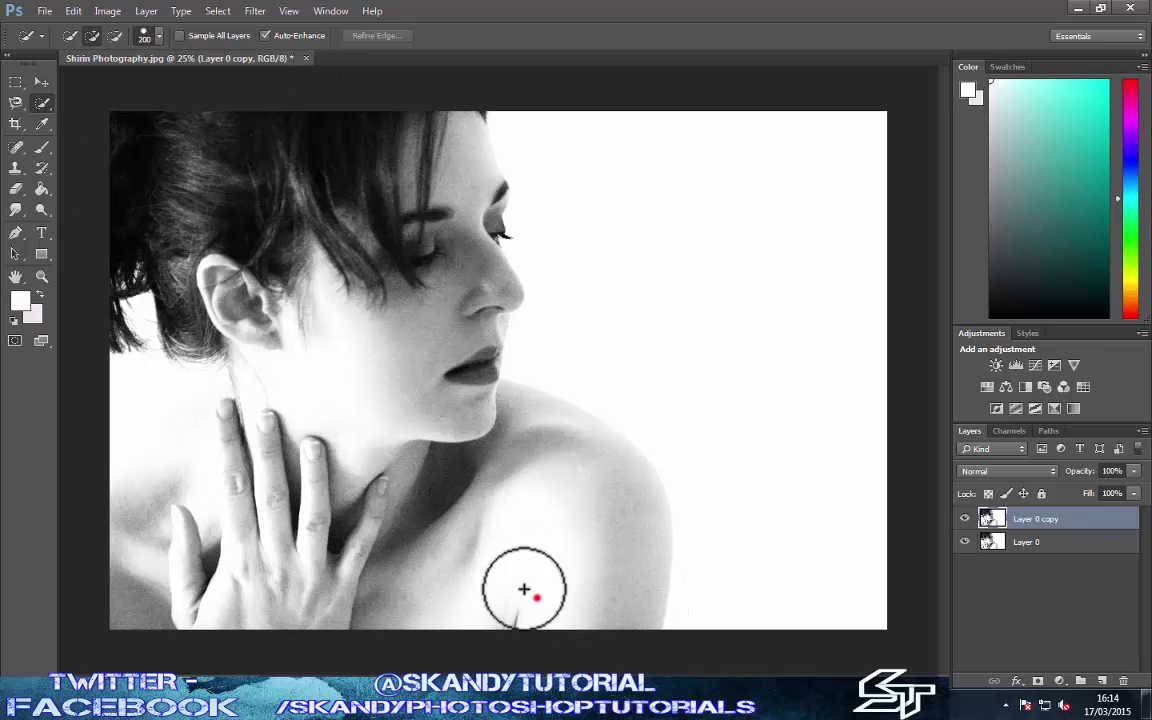
pyautogui.moveTo(524, 589)
pyautogui.mouseDown()
pyautogui.moveTo(362, 195)
pyautogui.moveTo(459, 200)
pyautogui.mouseUp()
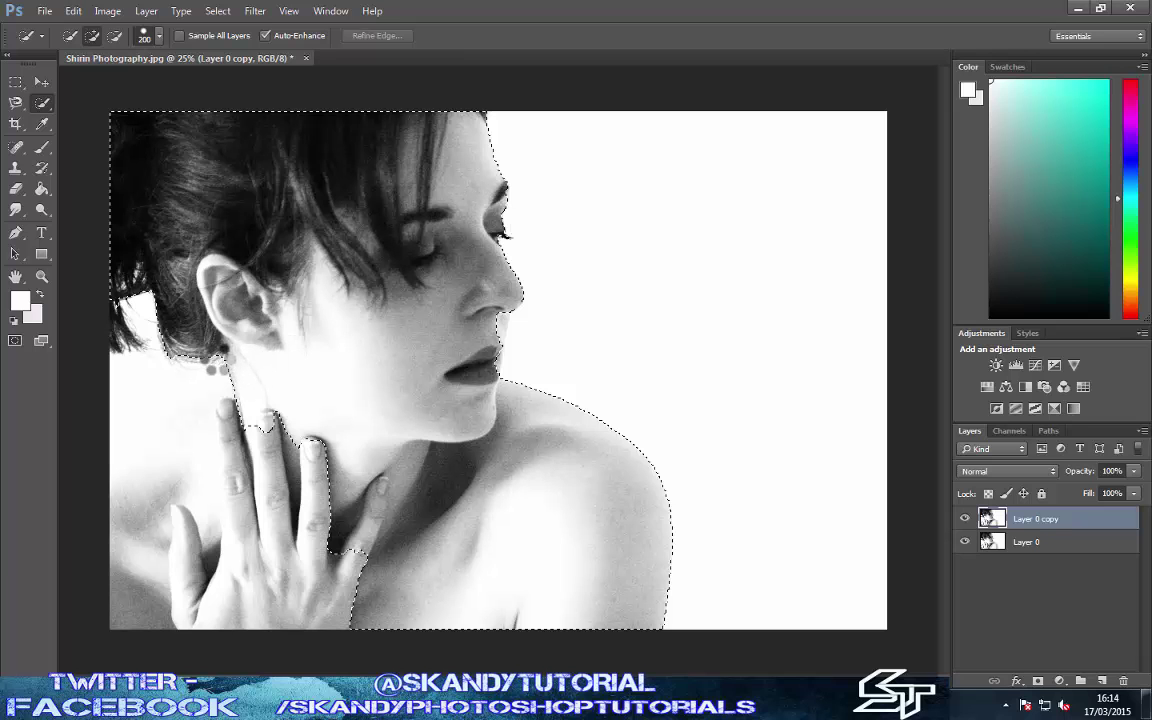
pyautogui.click(216, 360)
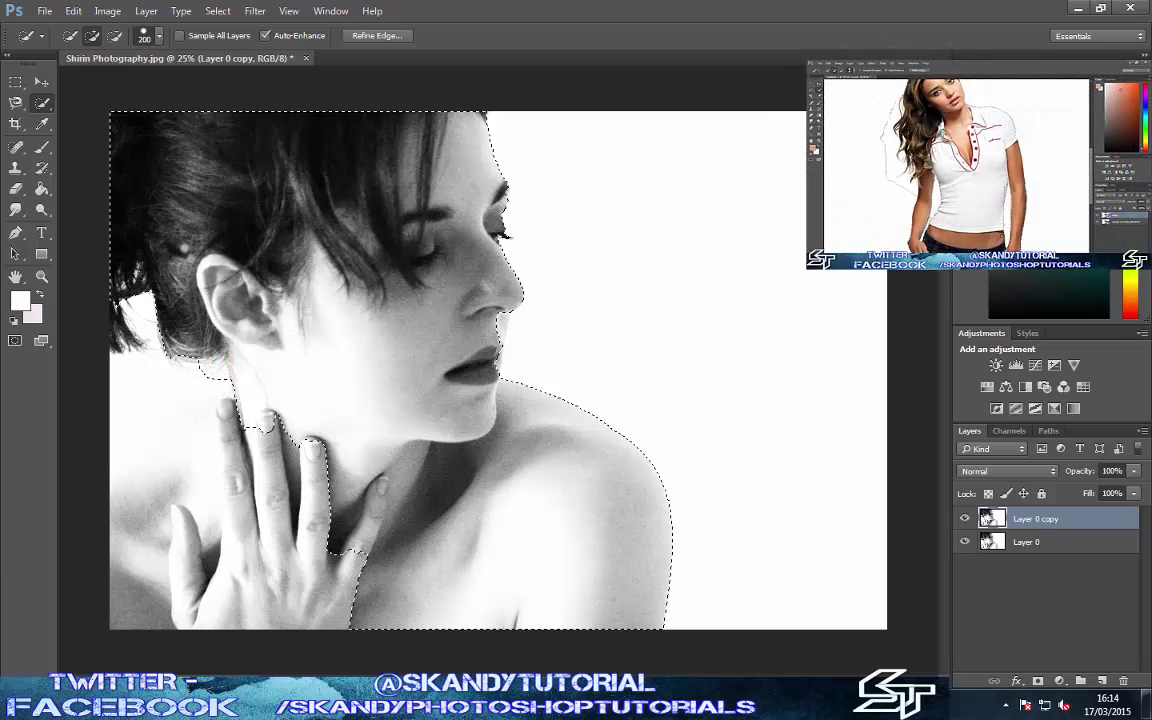
pyautogui.moveTo(160, 257); pyautogui.dragTo(193, 411)
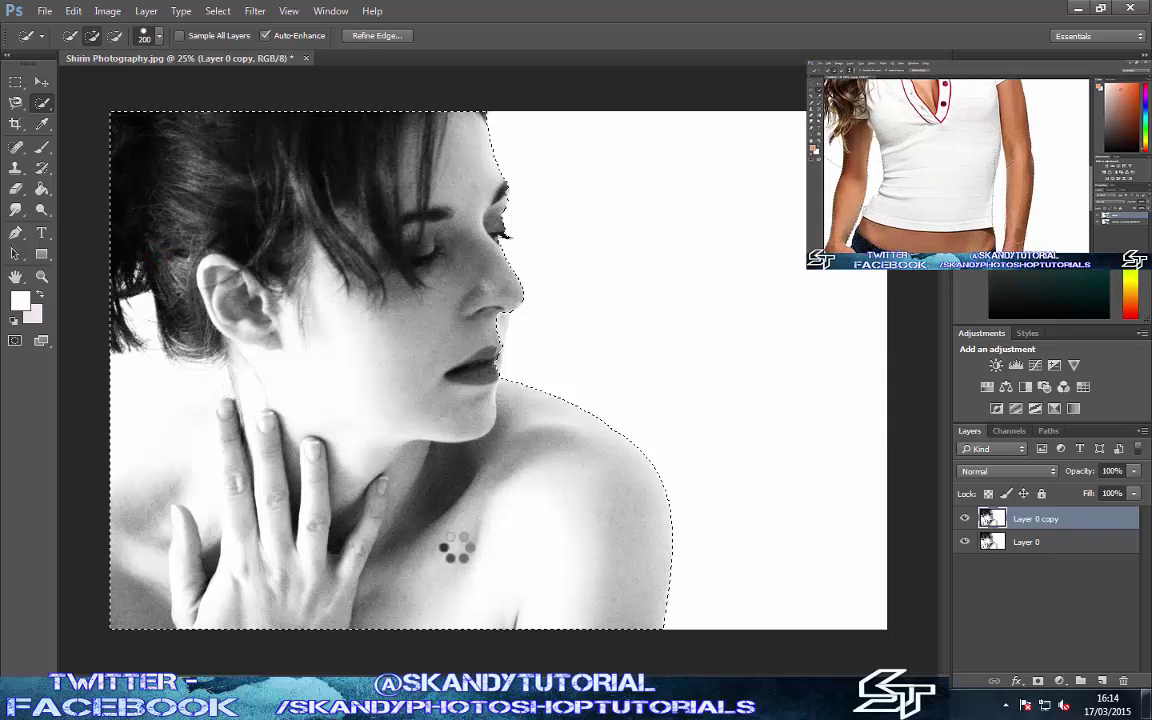
# Step: Refine the selection edge with heavy feather, output to a new layer with layer mask
pyautogui.click(376, 37)
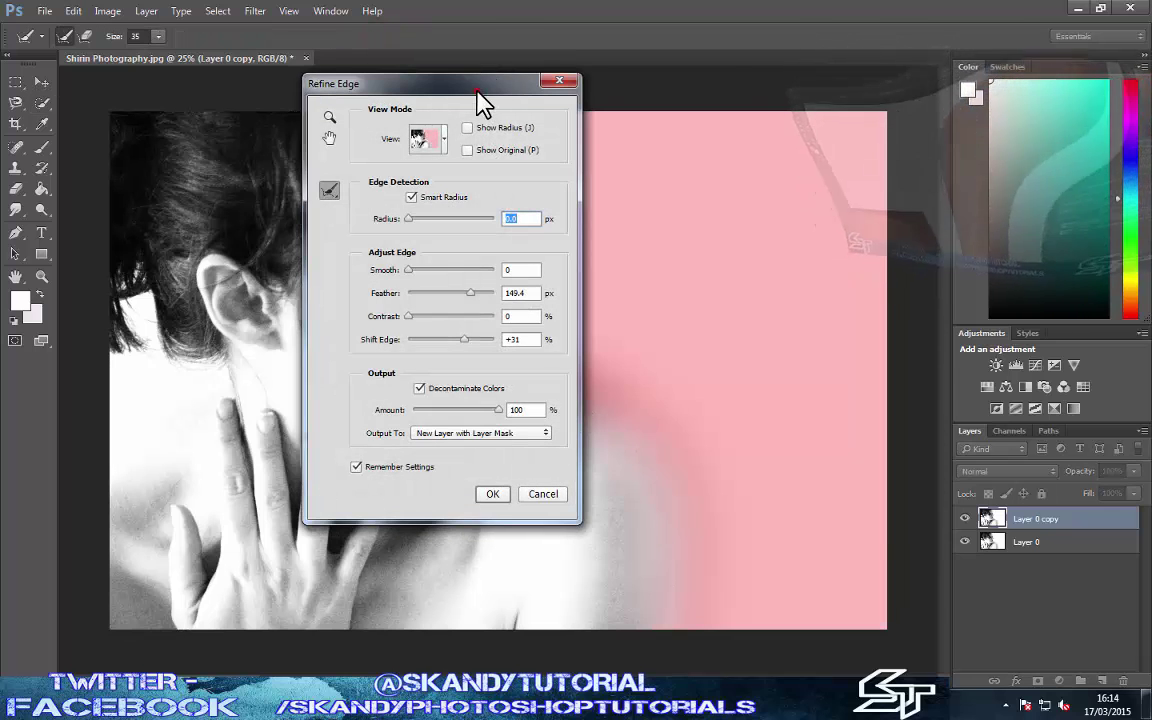
pyautogui.moveTo(477, 90)
pyautogui.mouseDown()
pyautogui.moveTo(855, 92)
pyautogui.moveTo(870, 53)
pyautogui.mouseUp()
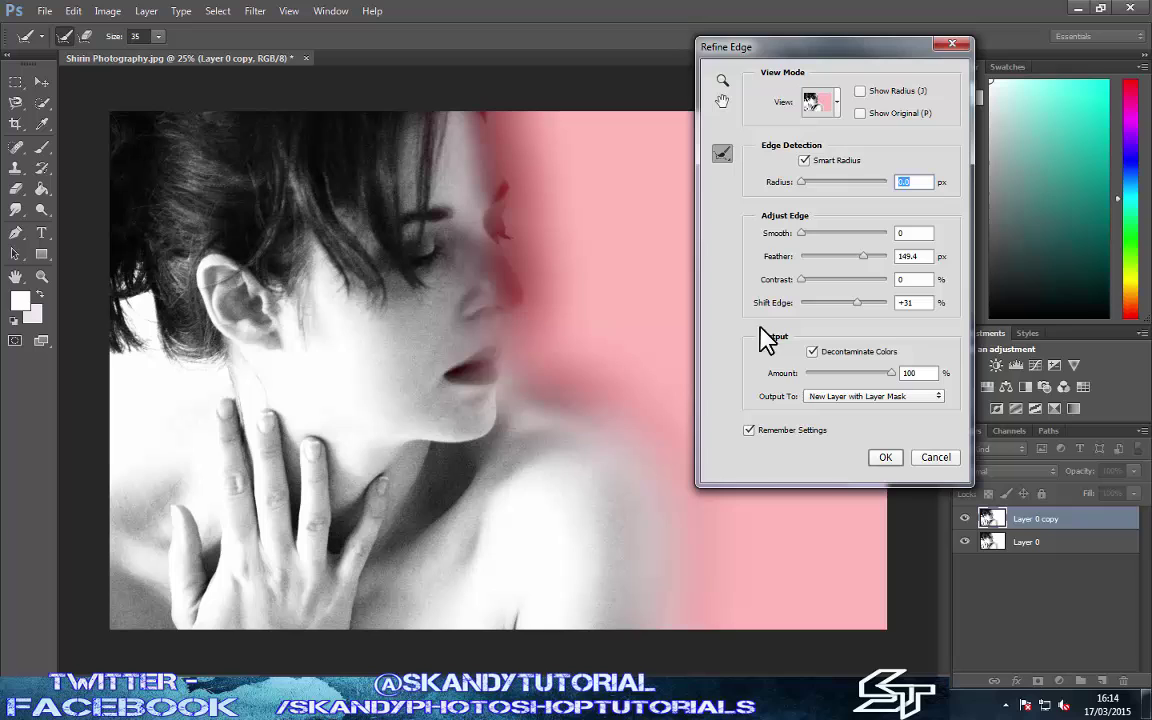
pyautogui.moveTo(866, 257); pyautogui.dragTo(872, 258)
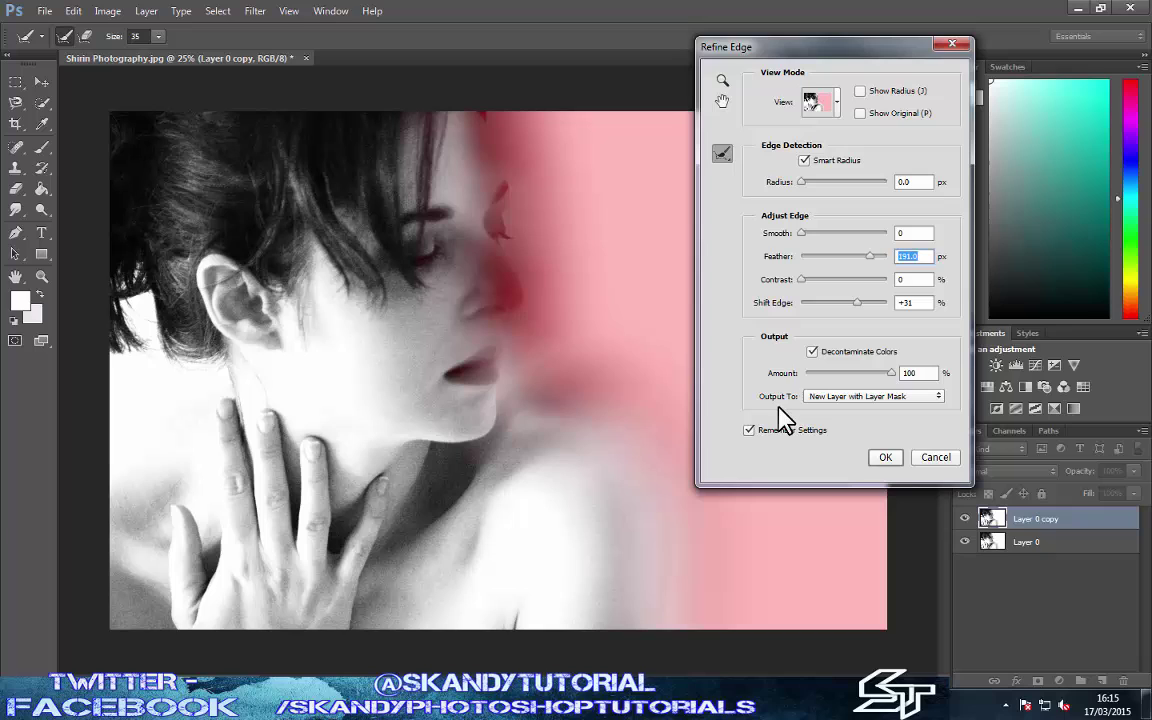
pyautogui.click(889, 458)
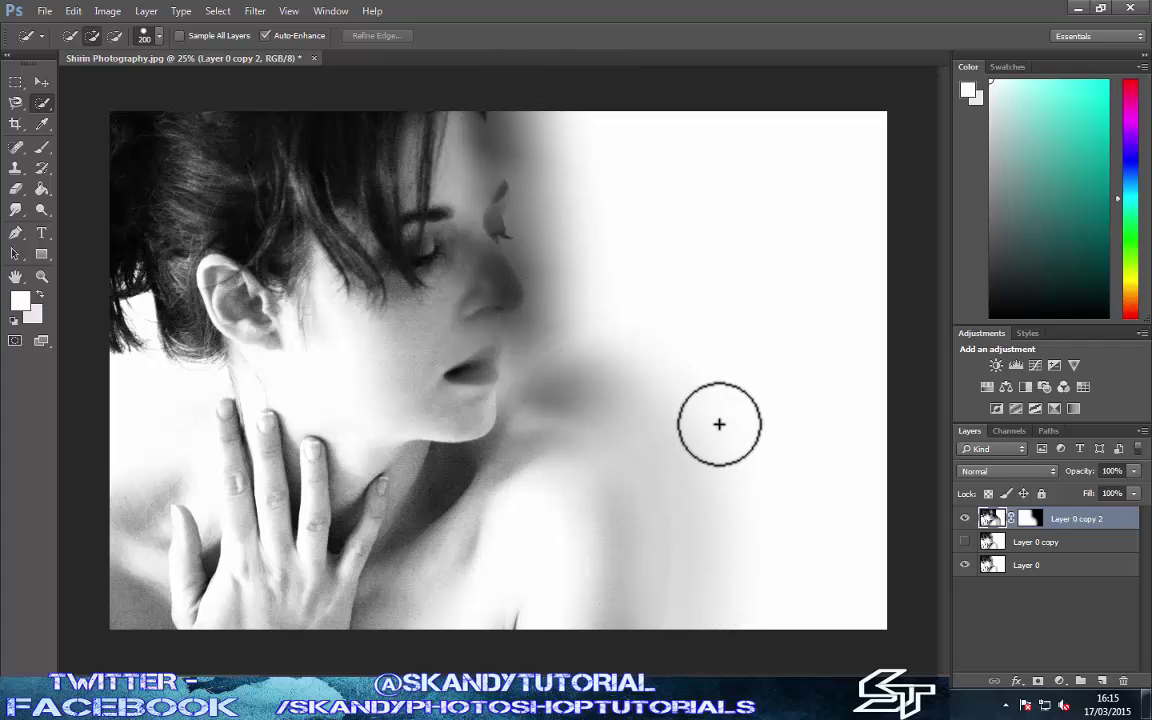
# Step: Convert the masked layer to a smart object and remove Layer 0 copy and Layer 0
pyautogui.rightClick(1070, 527)
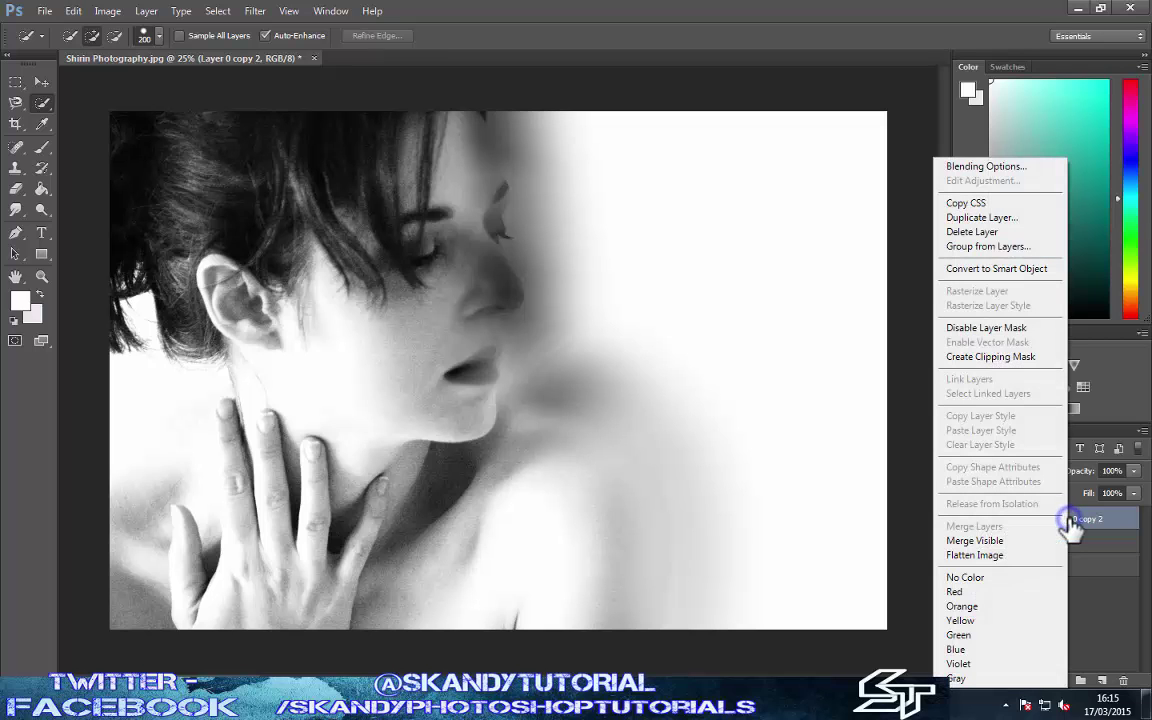
pyautogui.click(1016, 272)
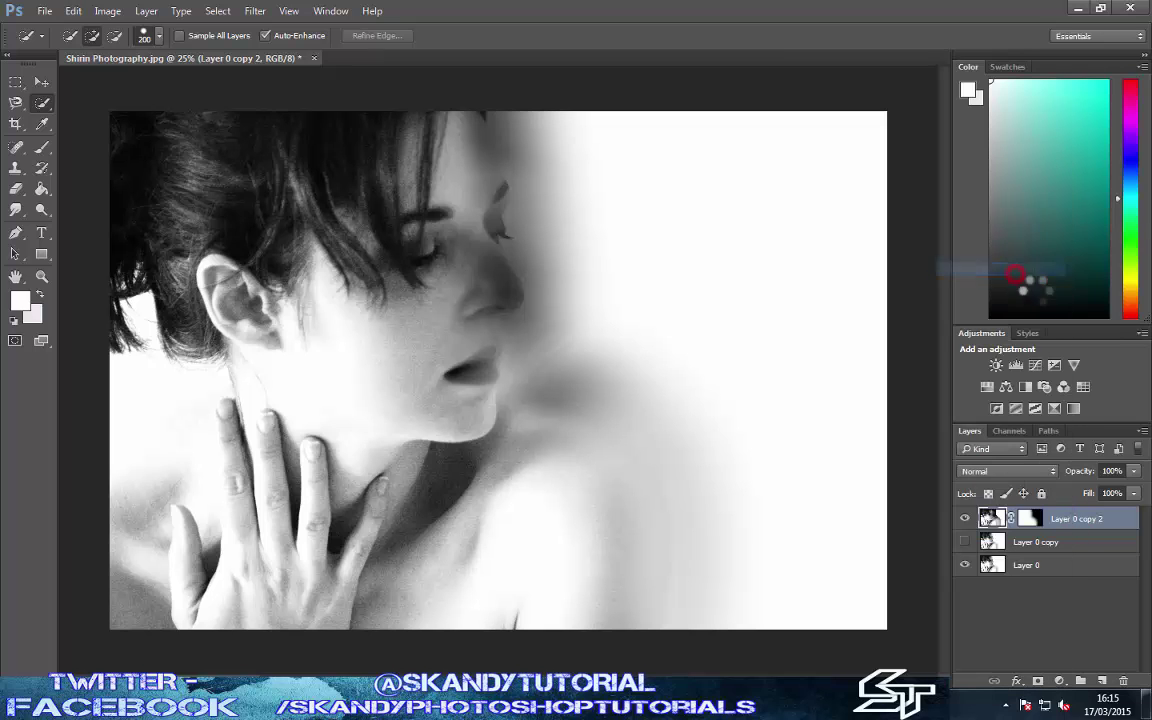
pyautogui.click(965, 542)
pyautogui.click(965, 542)
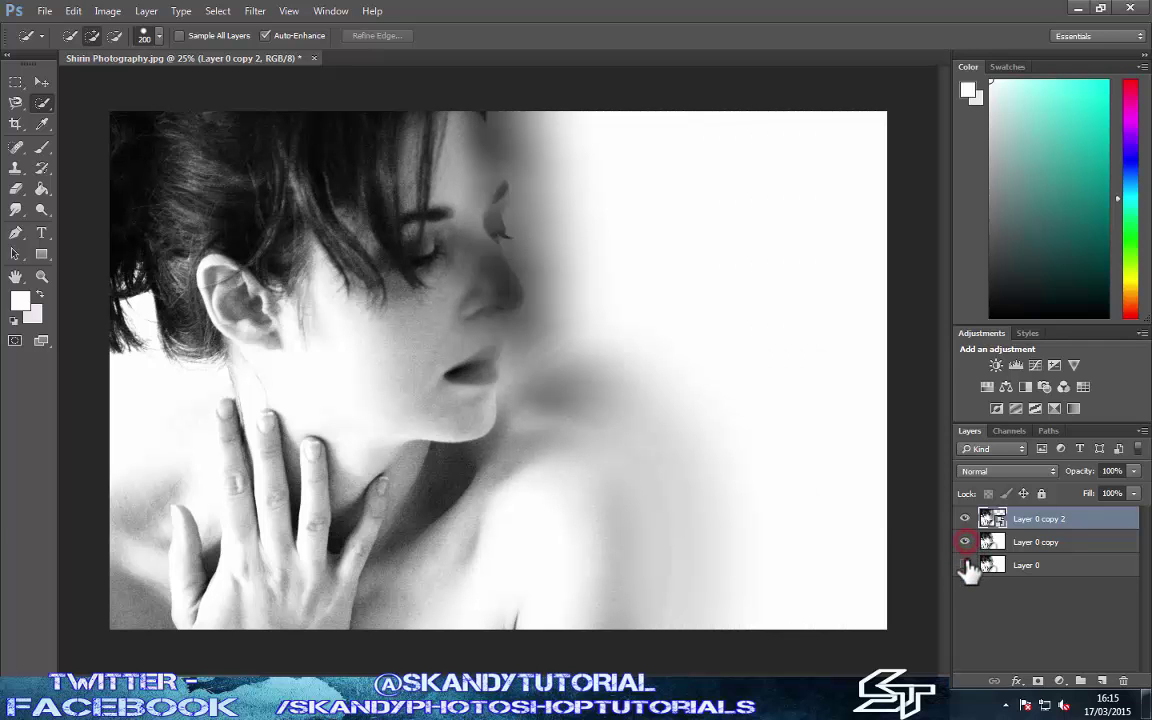
pyautogui.click(1030, 545)
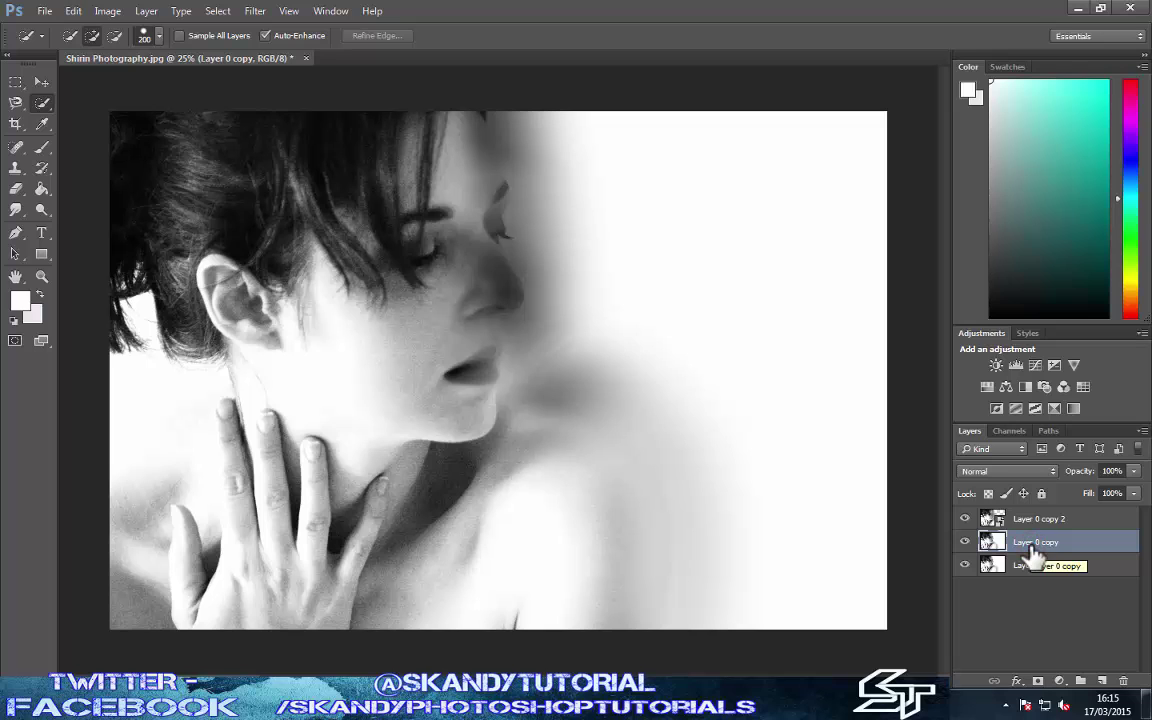
pyautogui.hotkey('ctrl', 'e')
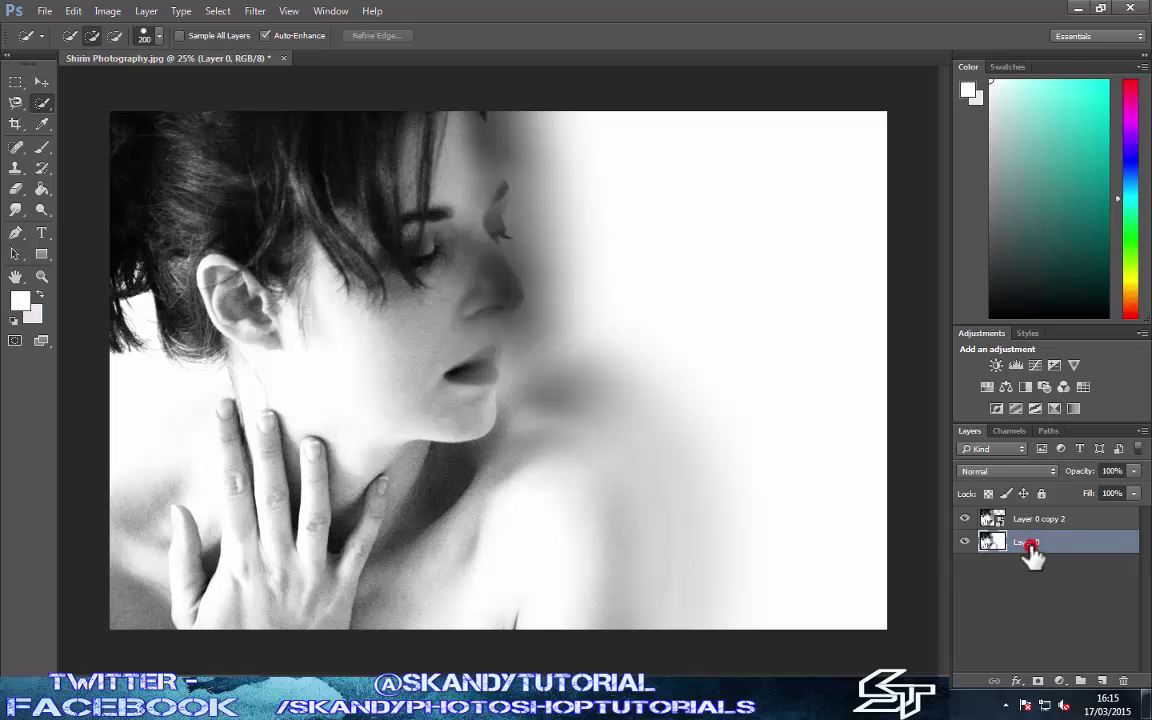
pyautogui.press('Delete')
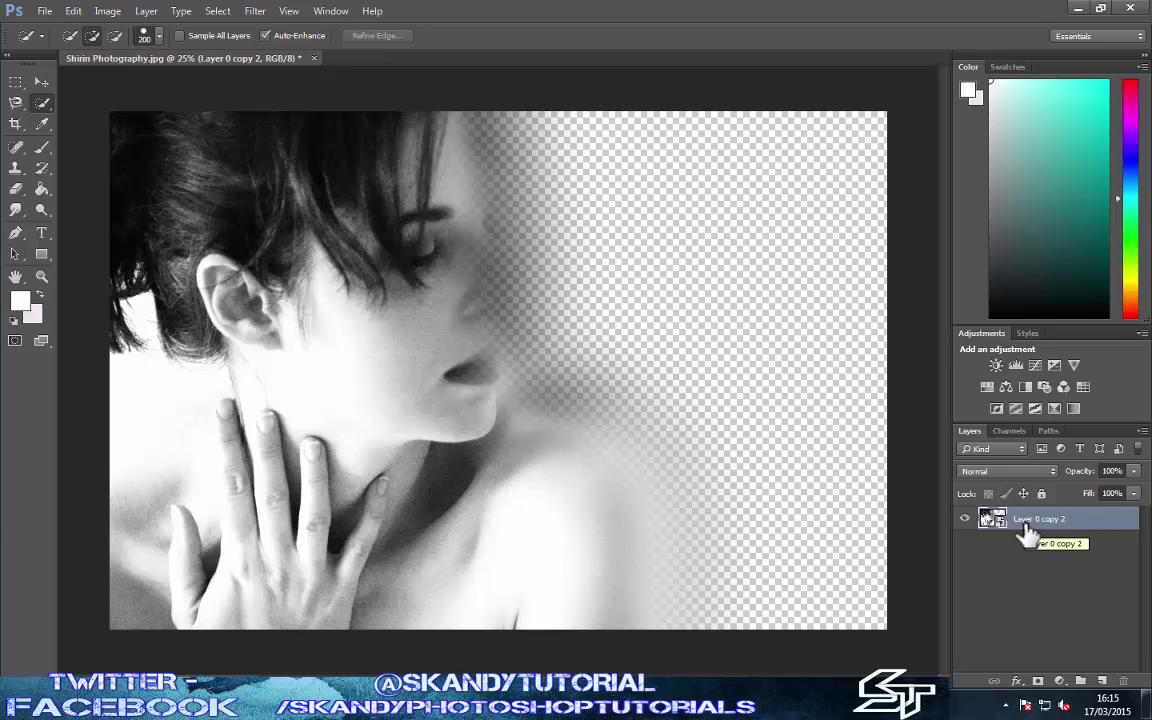
# Step: Duplicate the smart object layer twice and make Layer 0 copy 2 active
pyautogui.hotkey('ctrl', 'j')
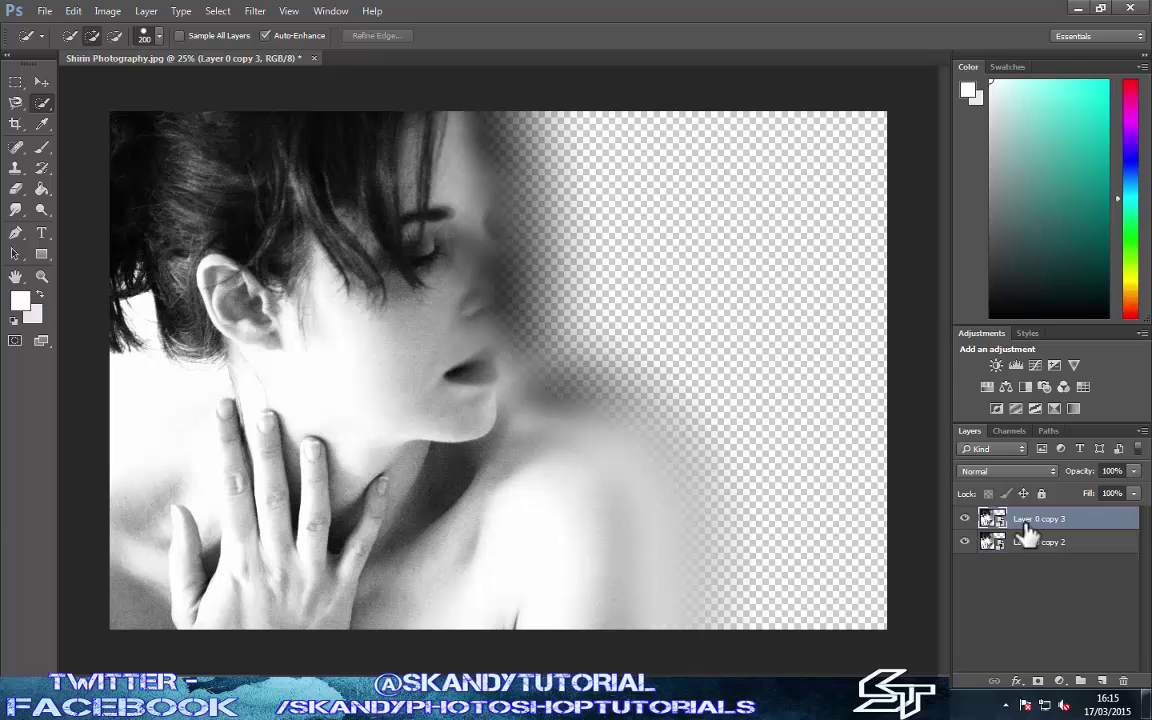
pyautogui.hotkey('ctrl', 'j')
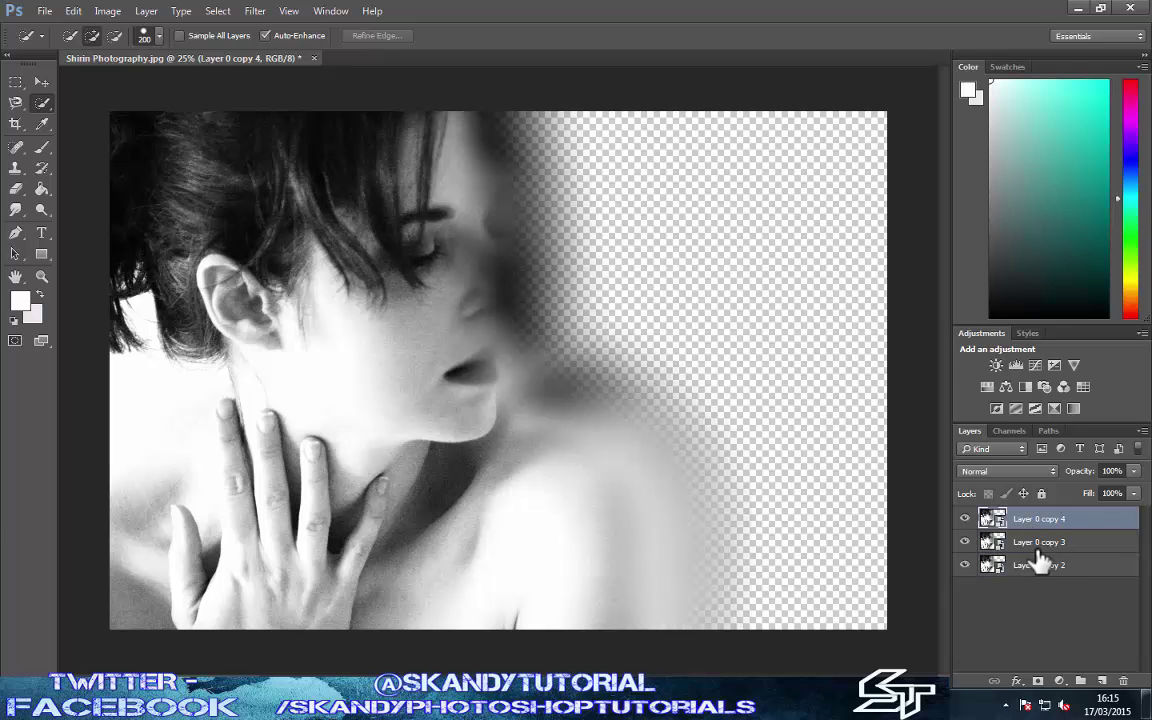
pyautogui.click(1048, 568)
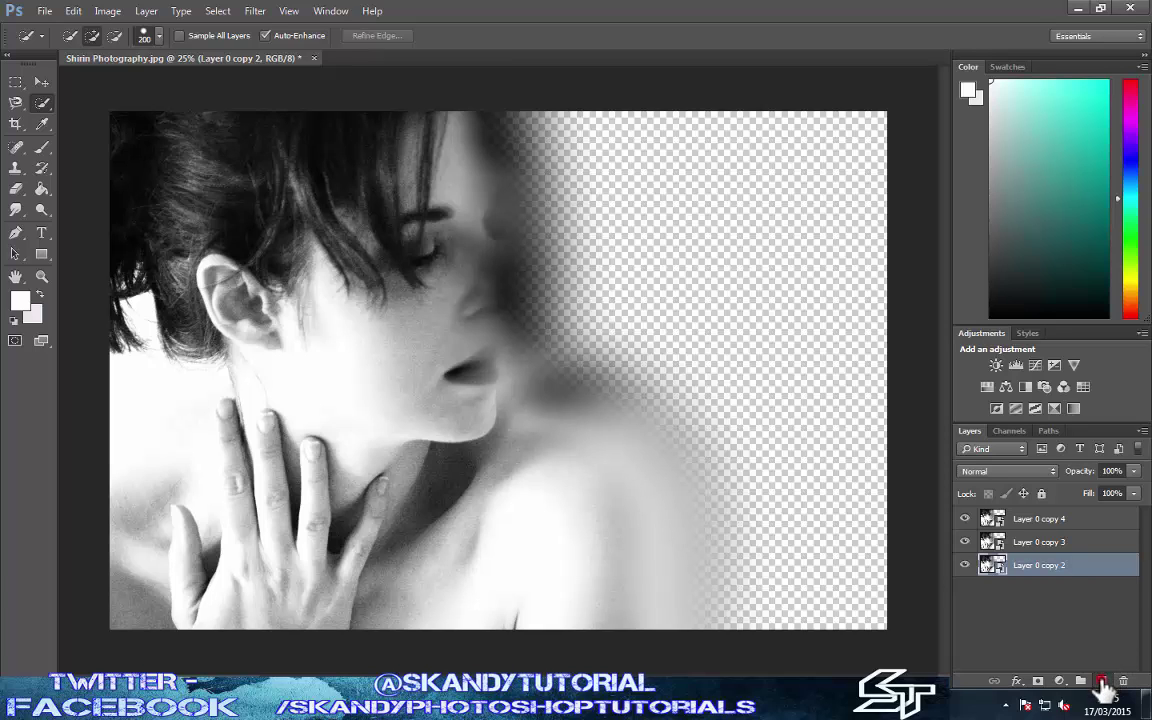
# Step: Add a new bottom Layer 1 filled with white using the Paint Bucket, then select Layer 0 copy 3
pyautogui.click(1102, 681)
pyautogui.moveTo(1030, 566); pyautogui.dragTo(1028, 597)
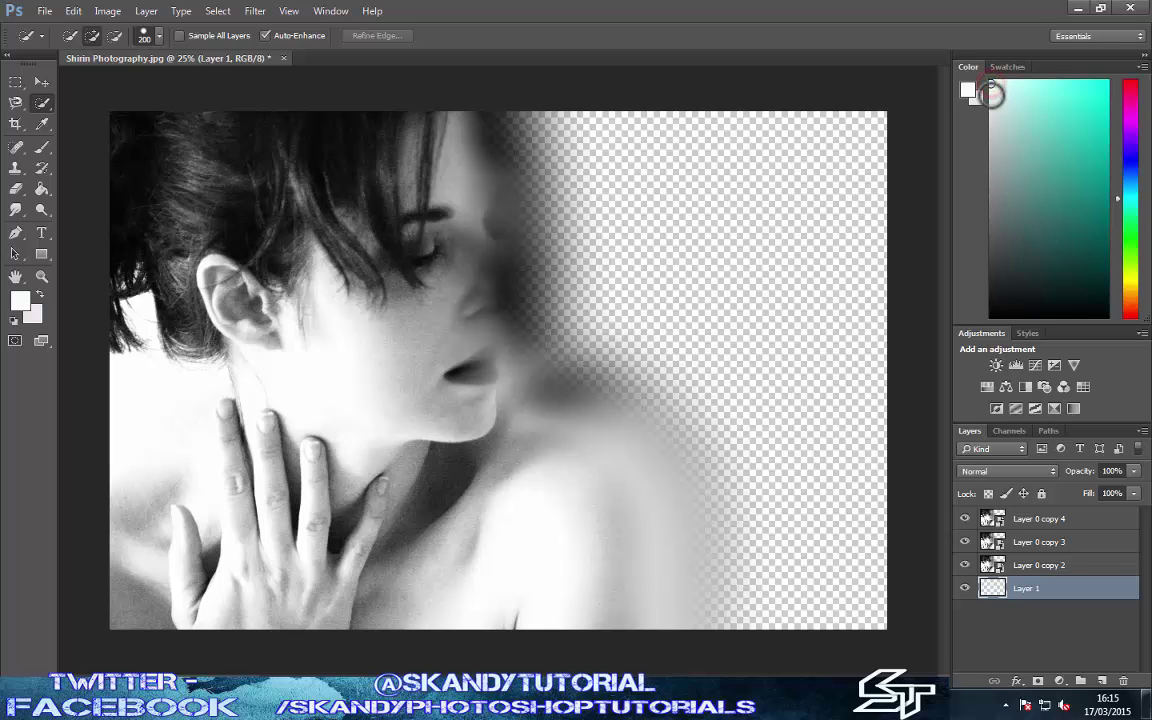
pyautogui.click(43, 148)
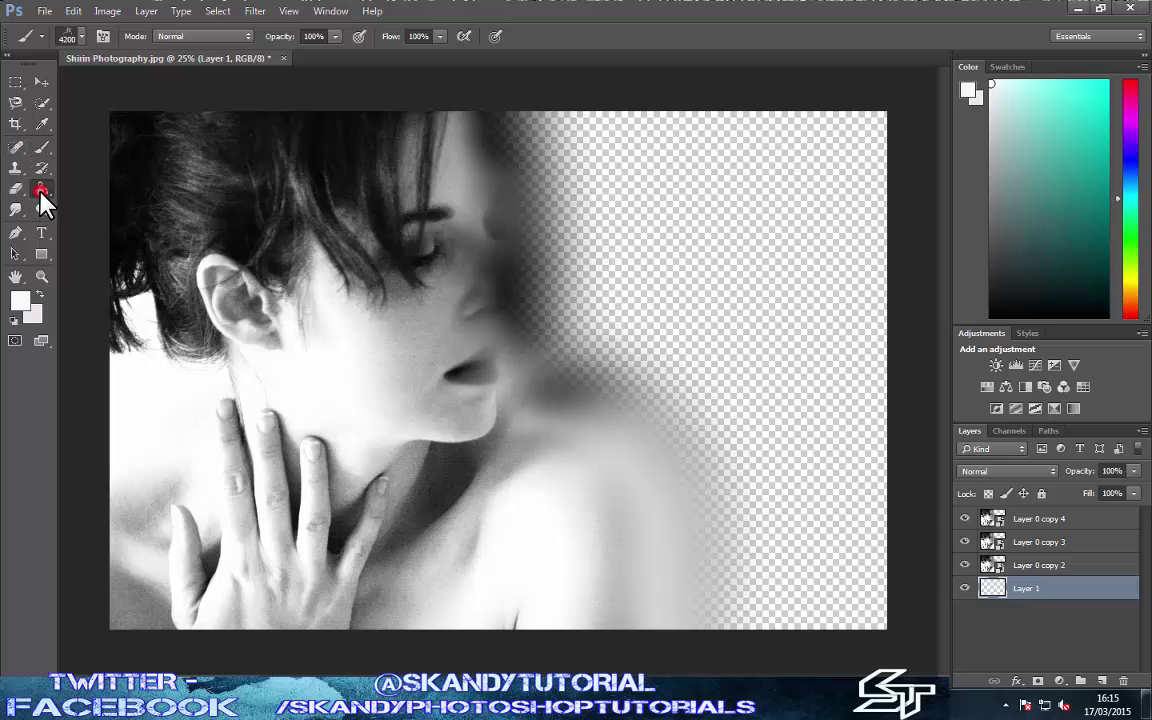
pyautogui.click(41, 187)
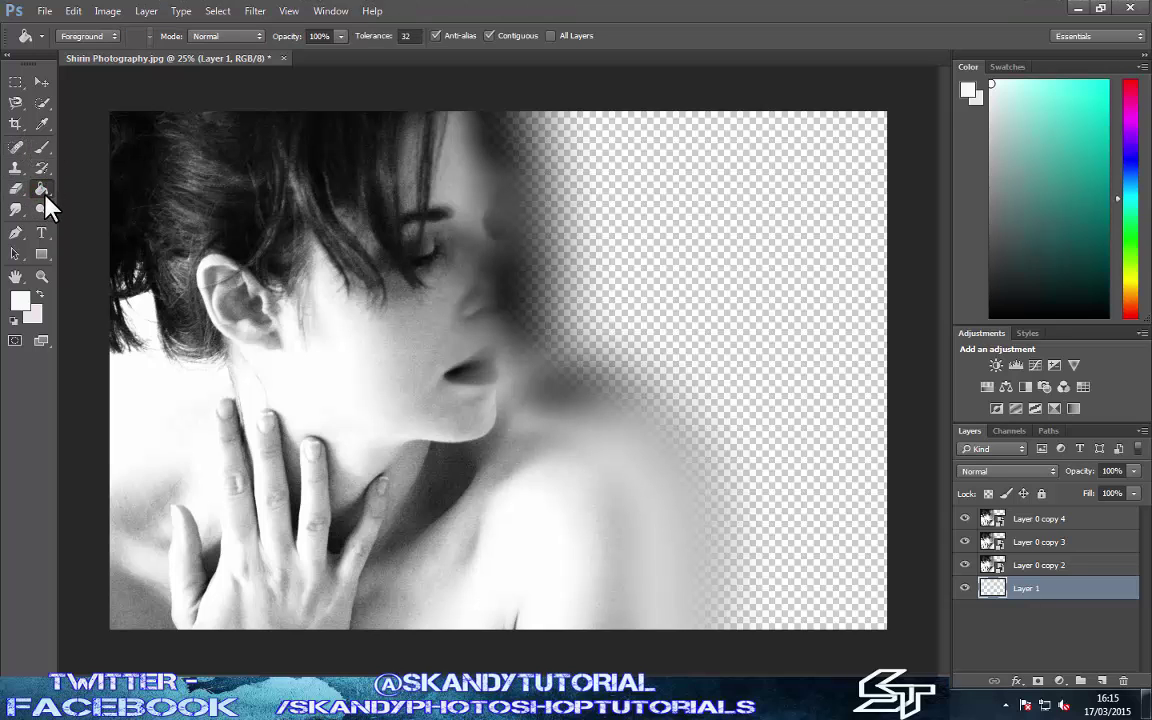
pyautogui.click(718, 220)
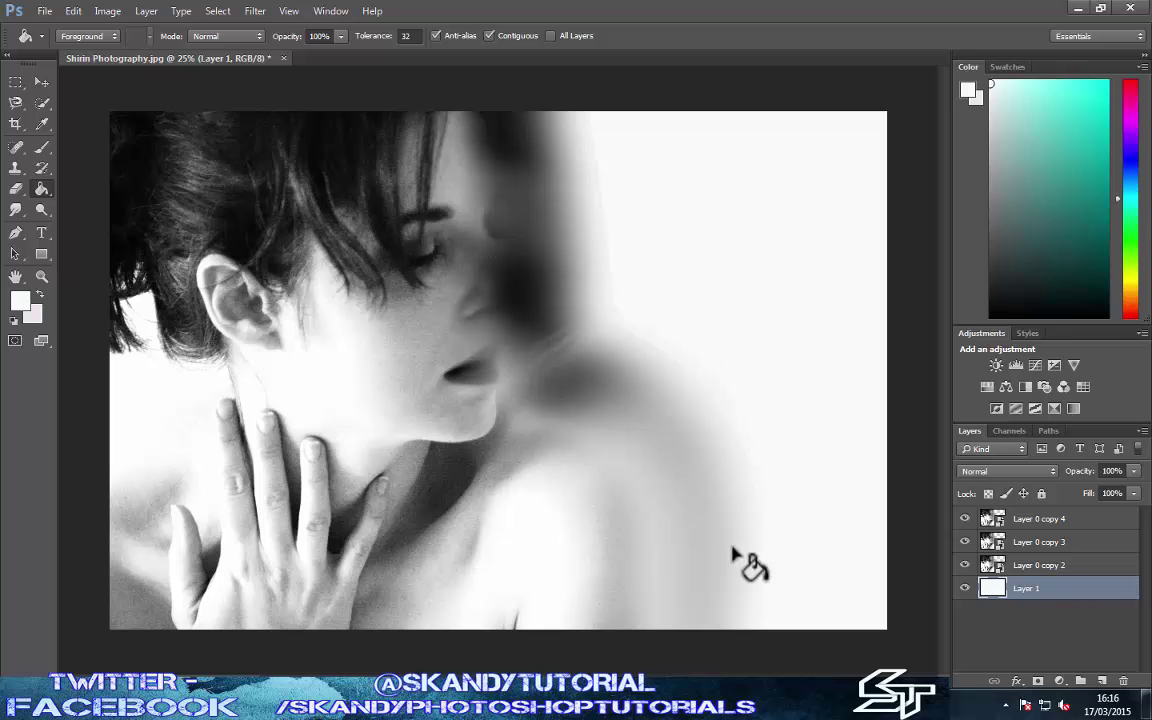
pyautogui.click(1040, 565)
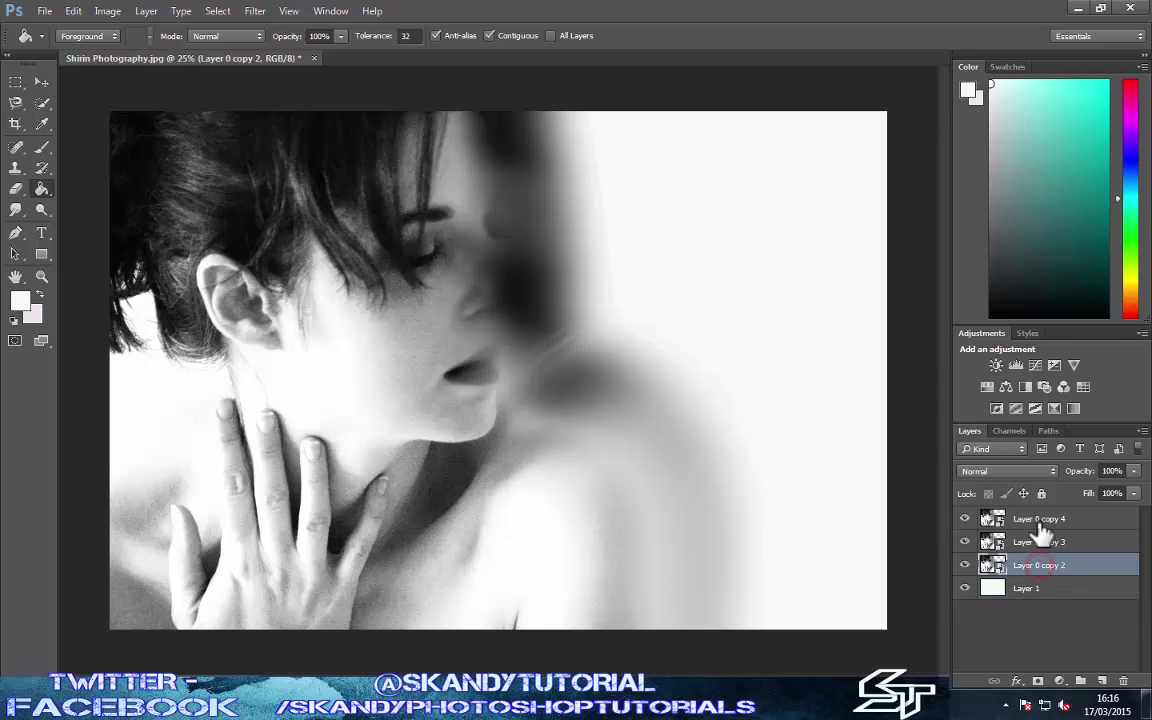
pyautogui.click(1040, 522)
pyautogui.click(1041, 542)
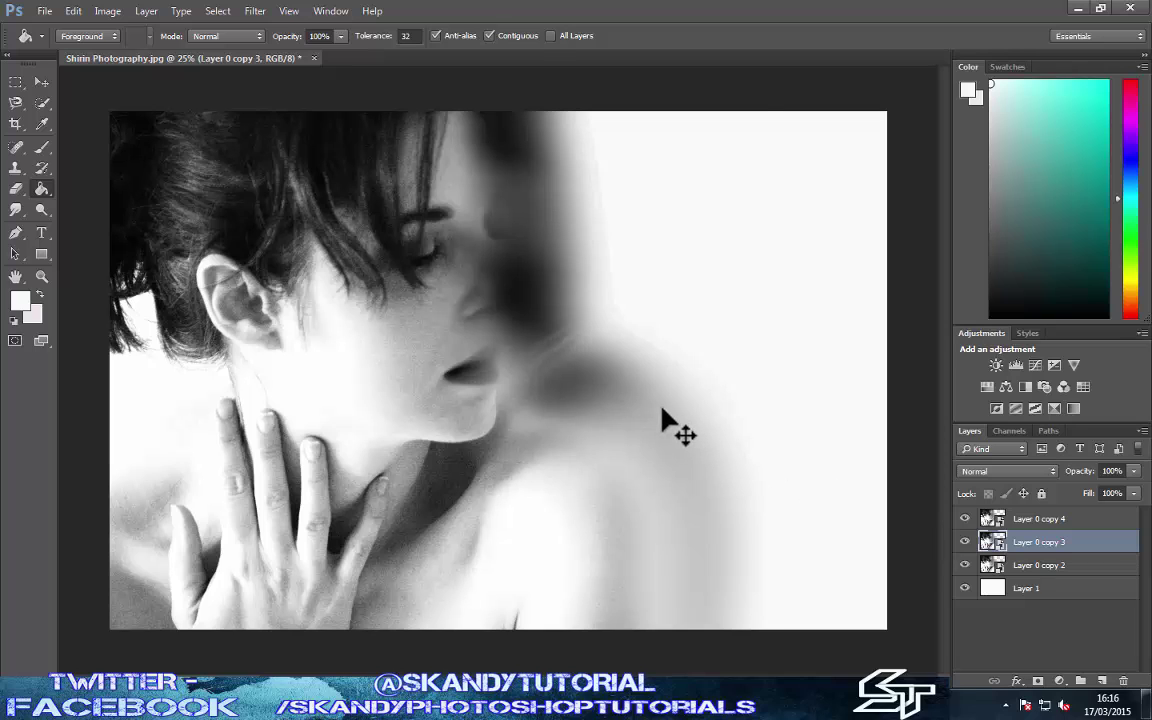
# Step: Free-transform Layer 0 copy 3 and shift it about 27 cm right of the original face
pyautogui.hotkey('ctrl', 't')
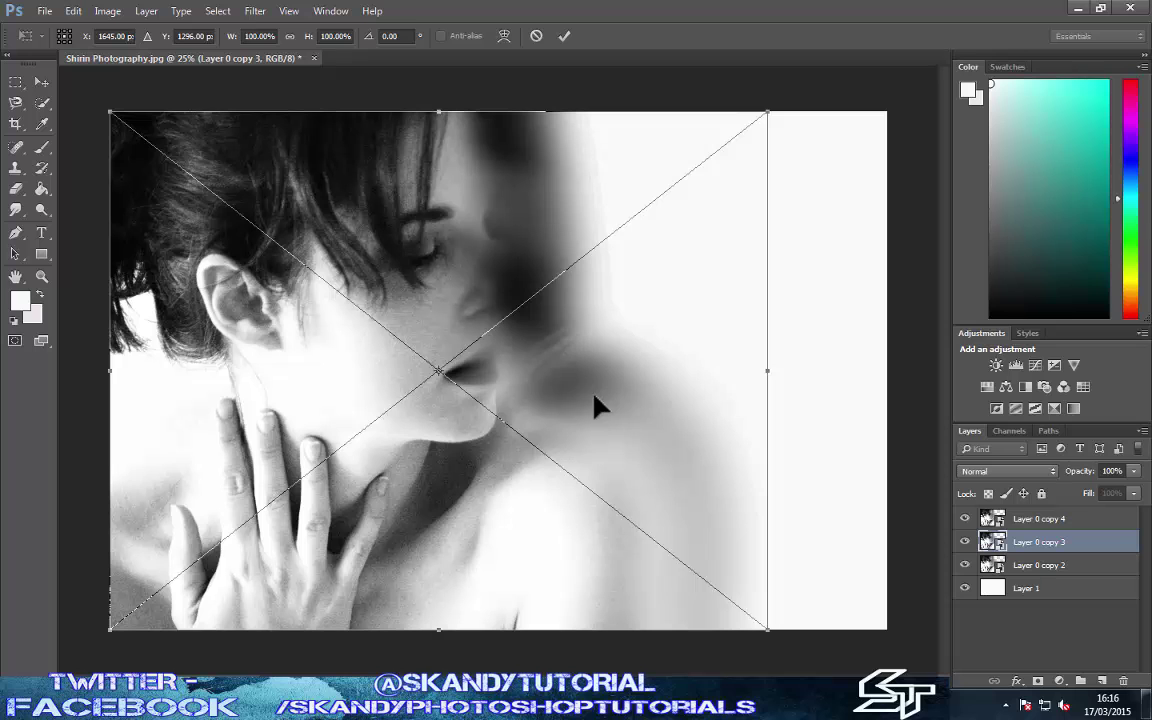
pyautogui.moveTo(596, 405); pyautogui.dragTo(722, 398)
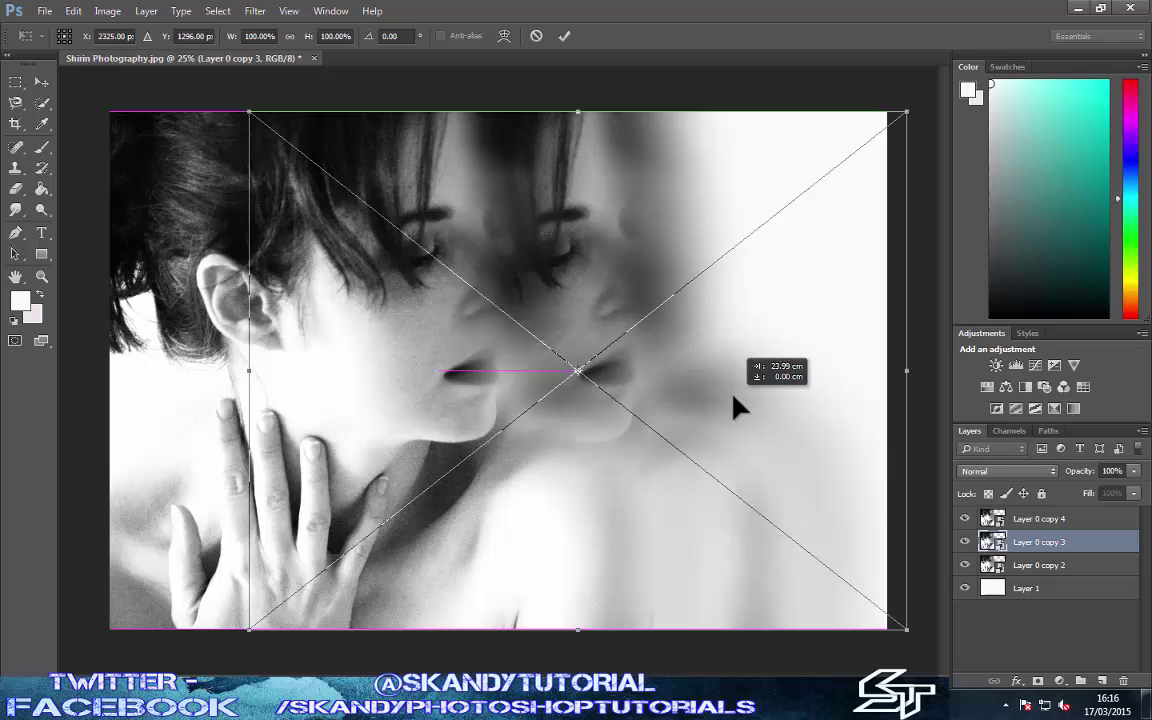
pyautogui.moveTo(733, 397); pyautogui.dragTo(749, 398)
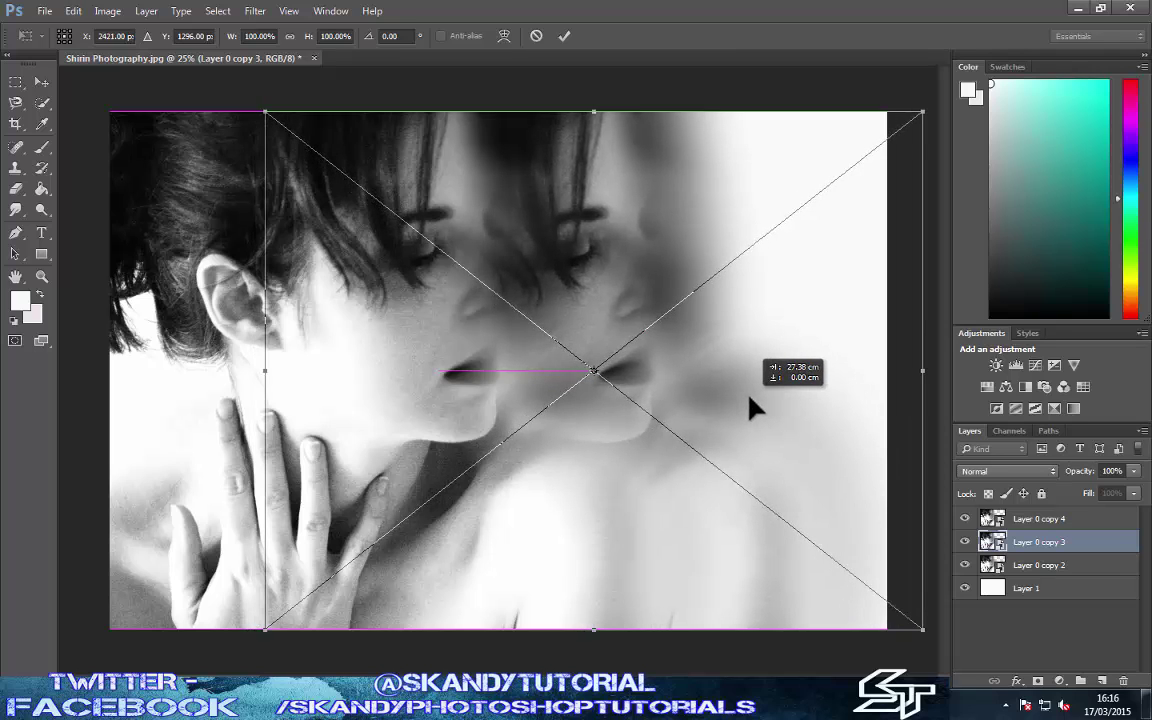
pyautogui.moveTo(749, 398); pyautogui.dragTo(750, 405)
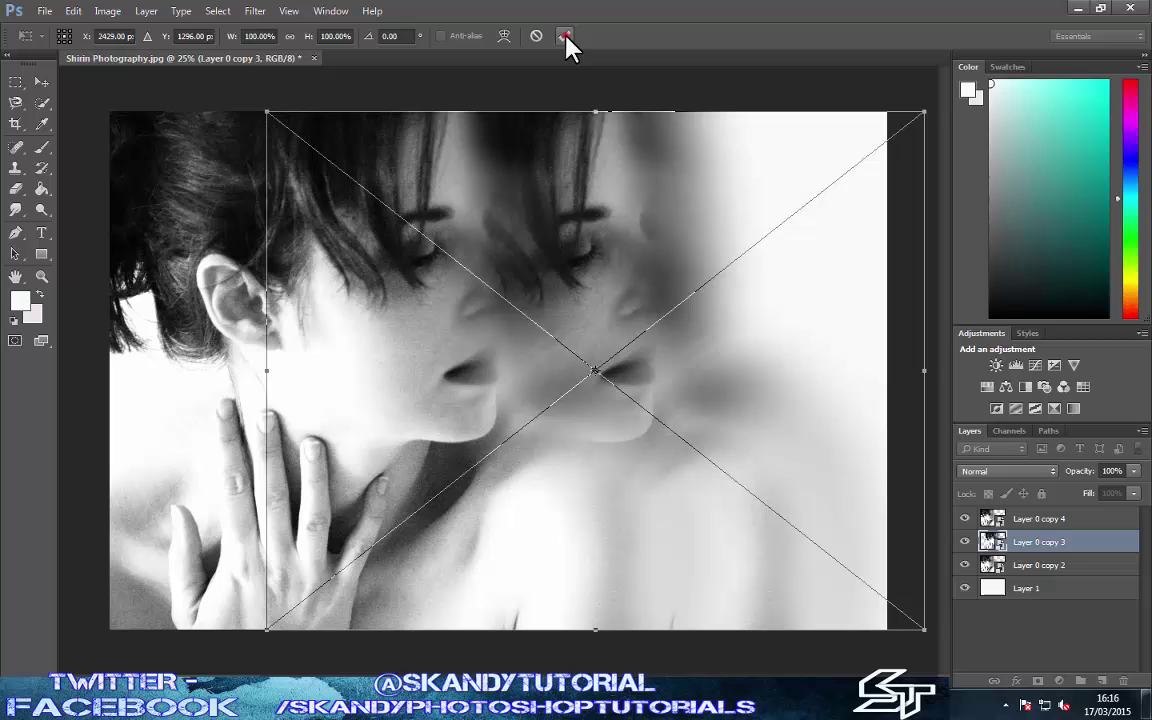
# Step: Commit the previous move and shift Layer 0 copy 2 far to the right
pyautogui.press('Return')
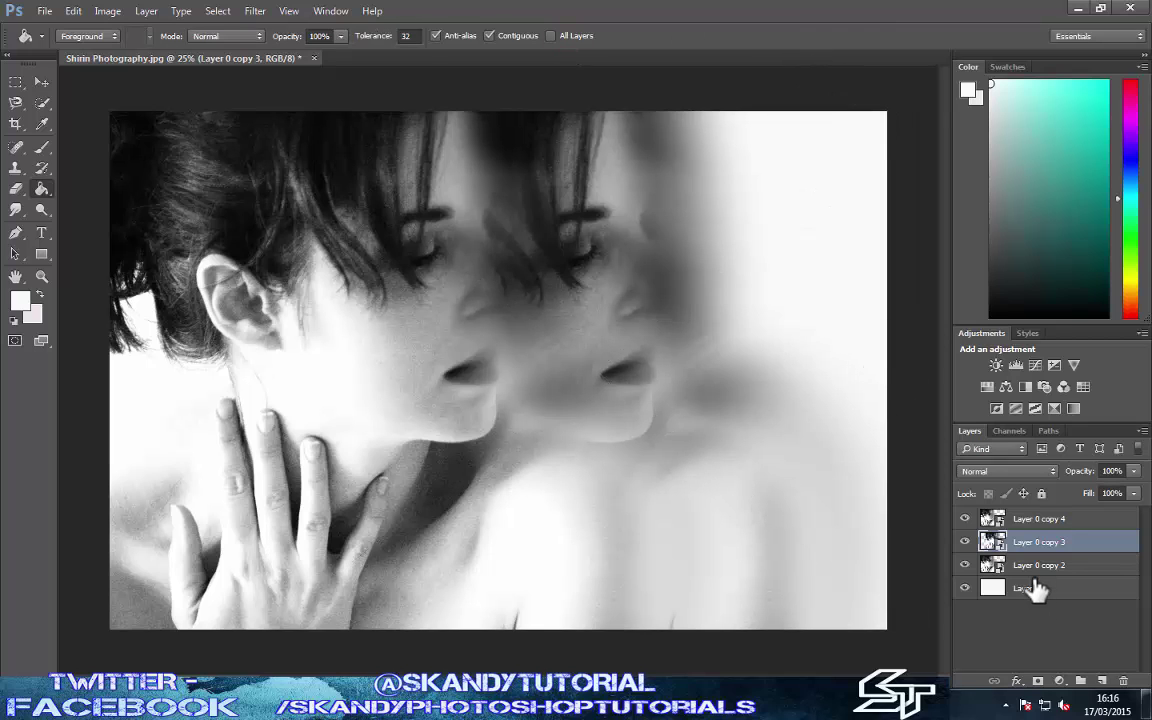
pyautogui.click(1035, 566)
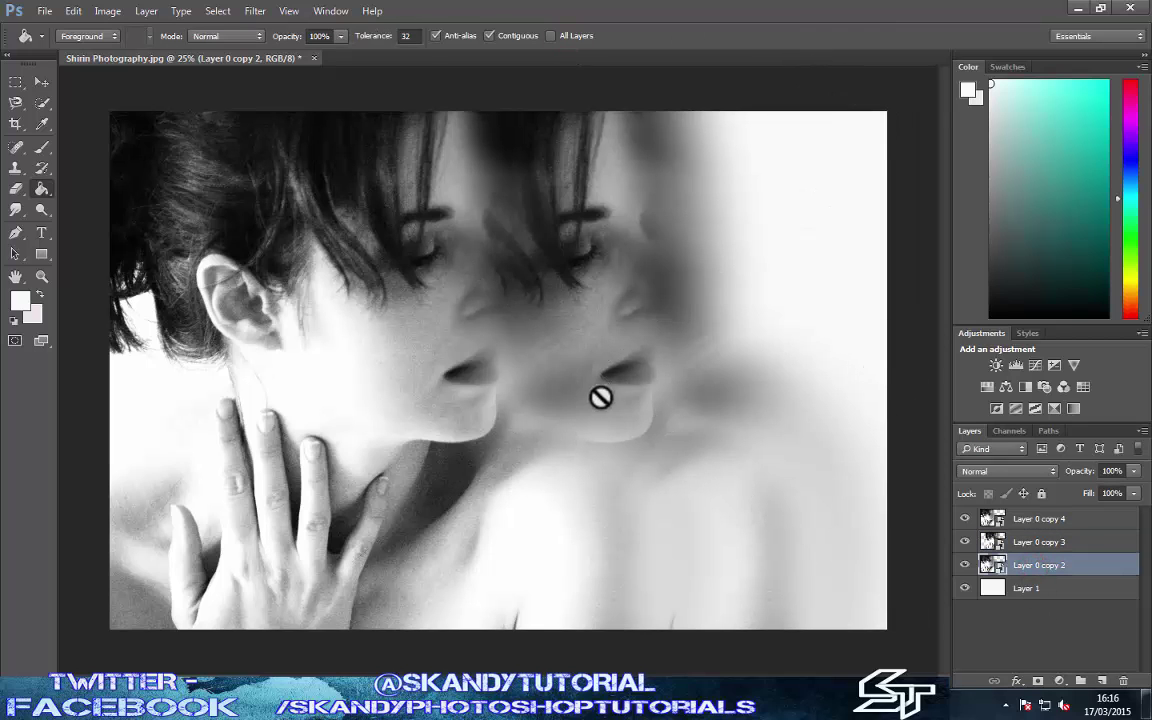
pyautogui.hotkey('ctrl', 't')
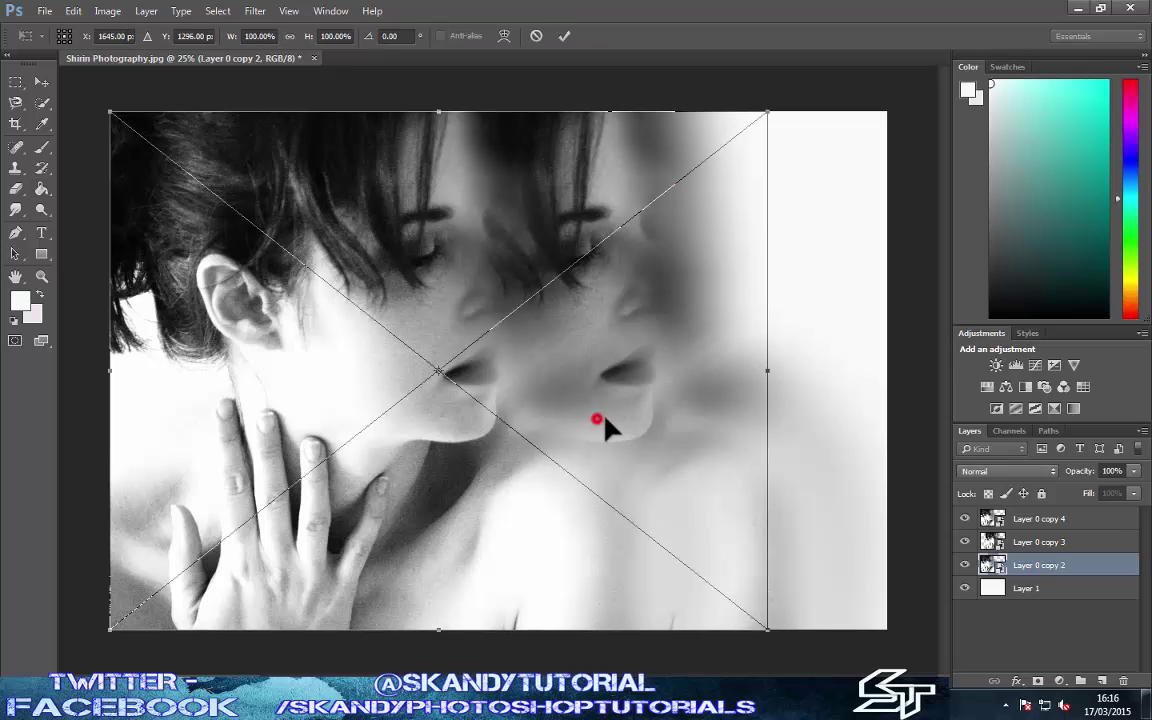
pyautogui.moveTo(605, 425); pyautogui.dragTo(1043, 418)
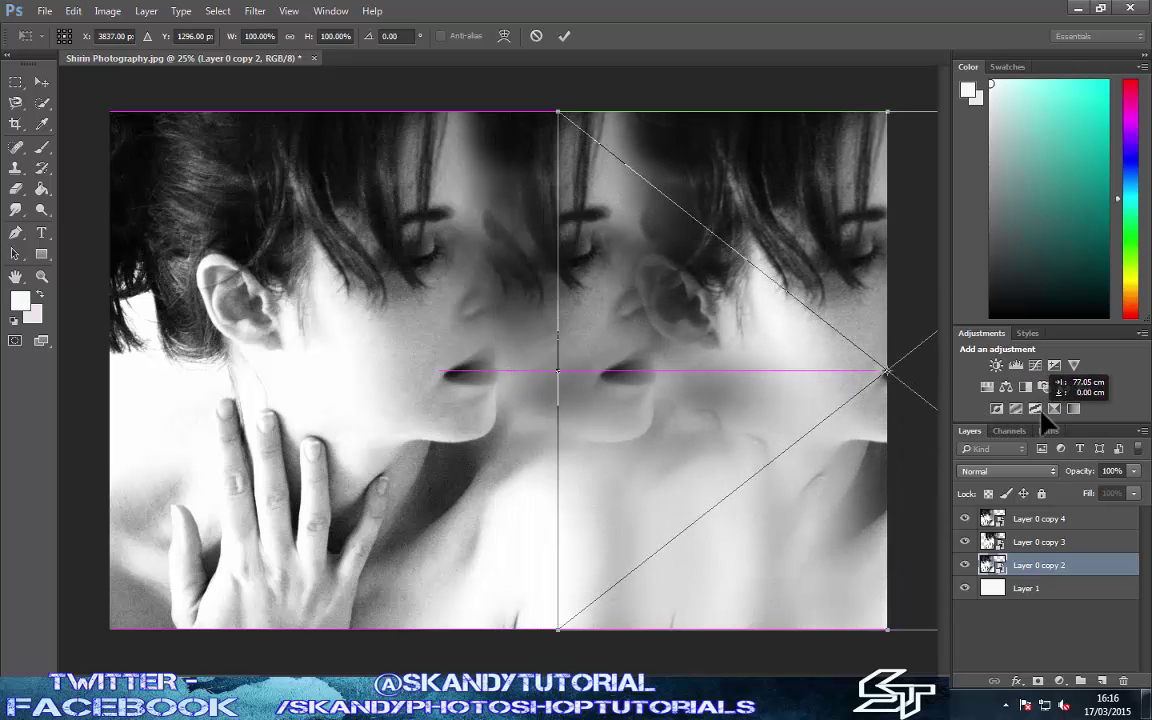
pyautogui.moveTo(1043, 418); pyautogui.dragTo(1064, 418)
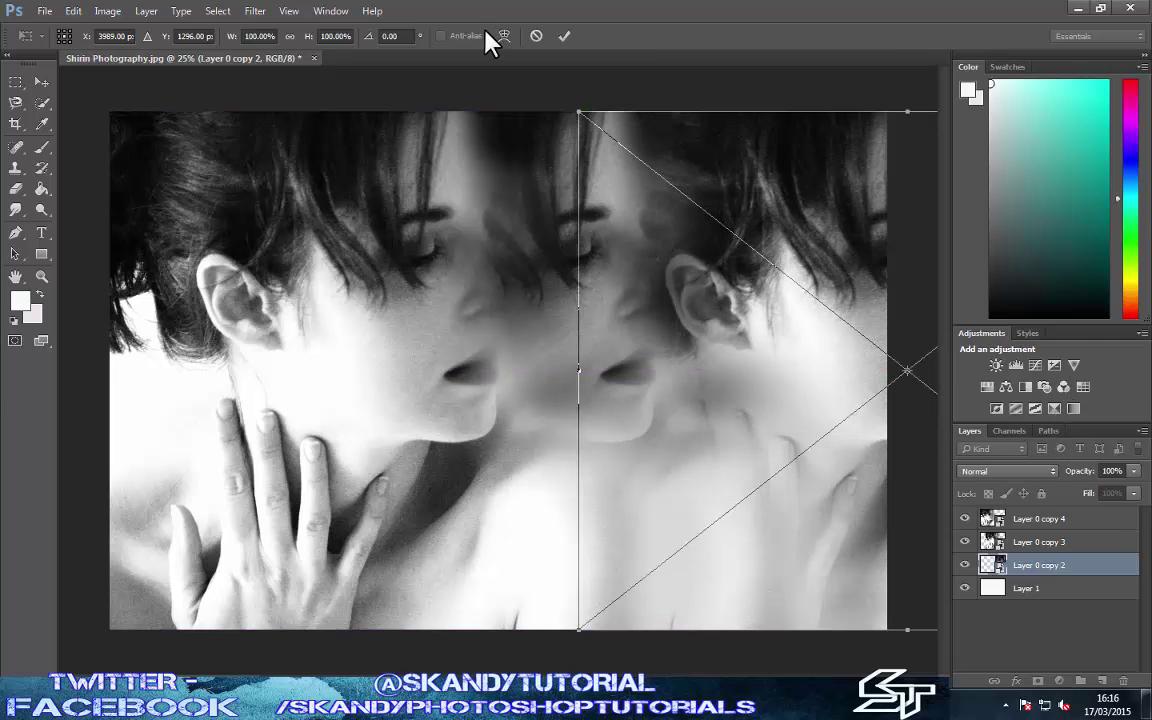
# Step: Stretch Layer 0 copy 2 leftward to about 166% width and commit the transform
pyautogui.moveTo(580, 370); pyautogui.dragTo(380, 378)
pyautogui.moveTo(685, 377)
pyautogui.mouseDown()
pyautogui.moveTo(815, 380)
pyautogui.moveTo(743, 381)
pyautogui.mouseUp()
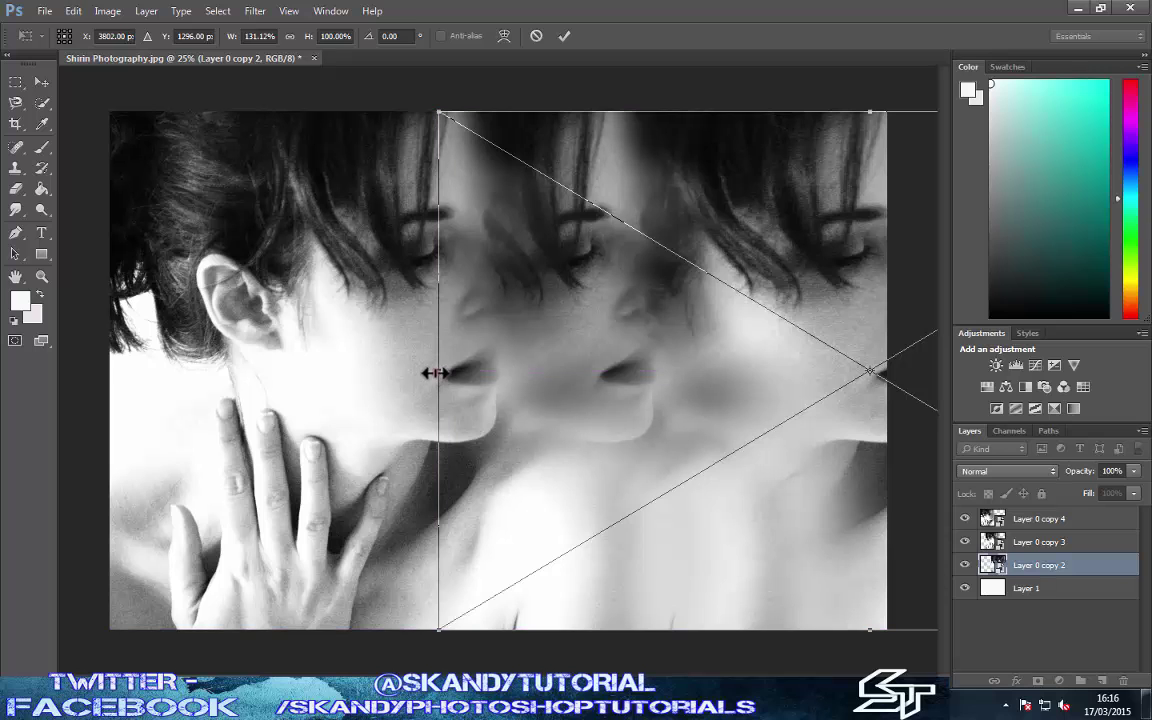
pyautogui.moveTo(438, 372); pyautogui.dragTo(329, 372)
pyautogui.moveTo(585, 379); pyautogui.dragTo(681, 378)
pyautogui.moveTo(424, 372); pyautogui.dragTo(374, 372)
pyautogui.moveTo(590, 380); pyautogui.dragTo(630, 379)
pyautogui.moveTo(406, 372); pyautogui.dragTo(334, 373)
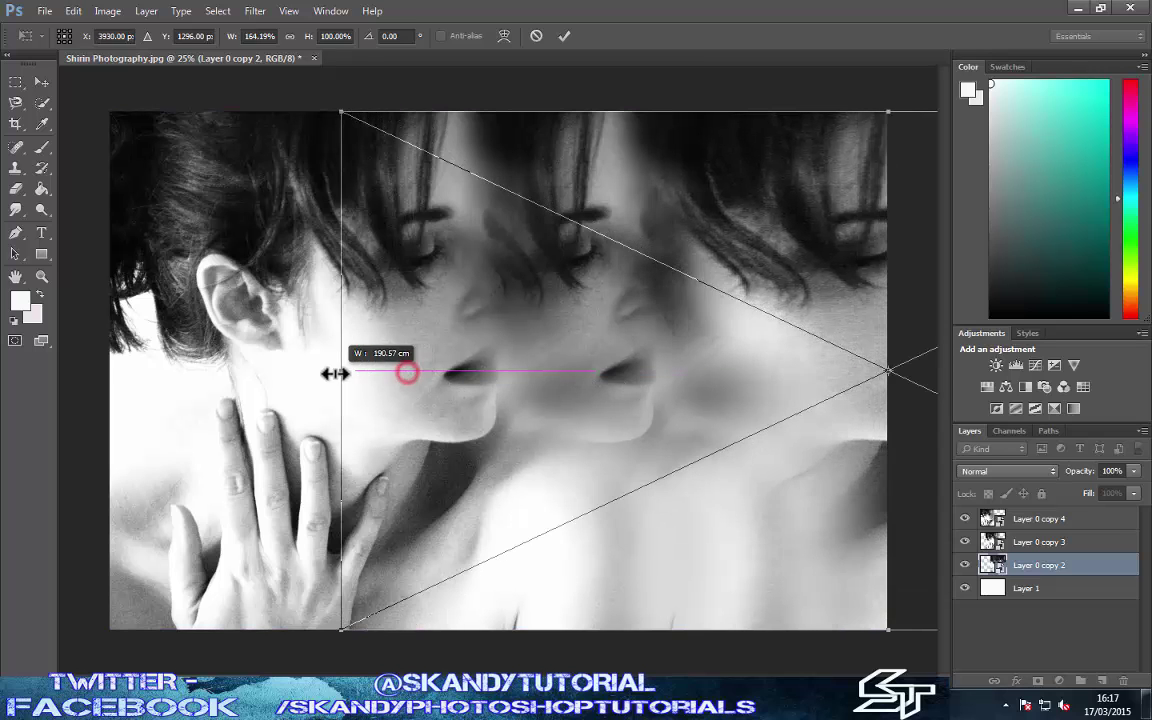
pyautogui.moveTo(545, 386)
pyautogui.mouseDown()
pyautogui.moveTo(586, 380)
pyautogui.moveTo(575, 390)
pyautogui.mouseUp()
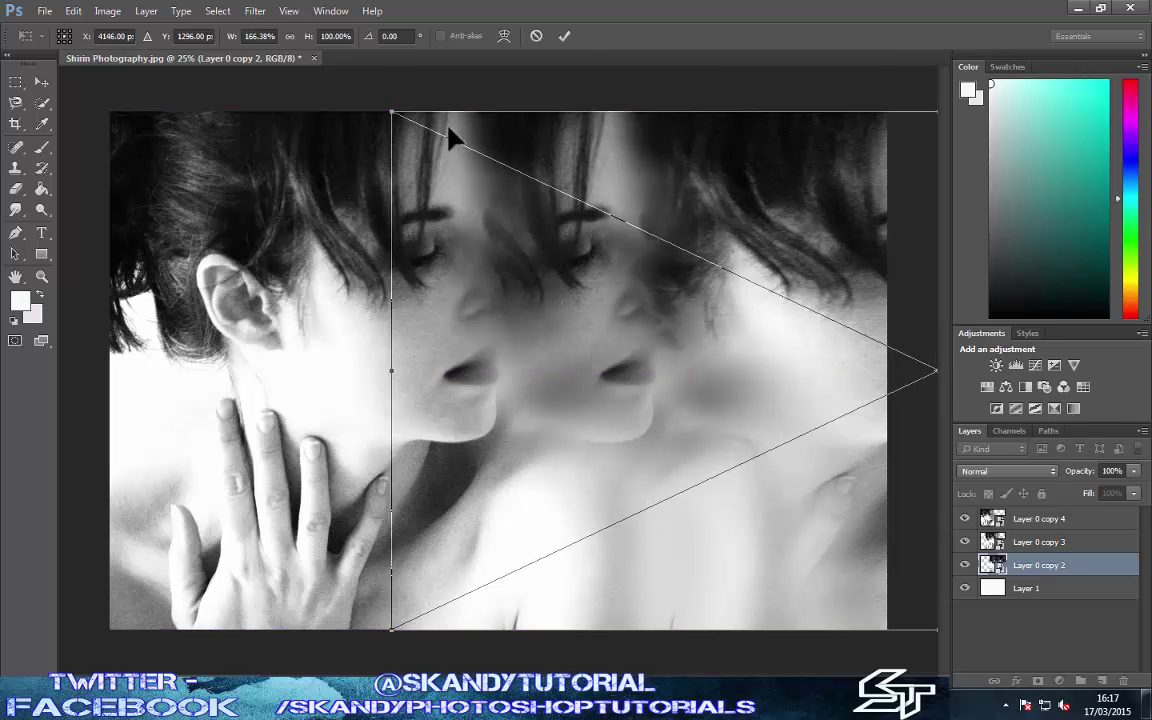
pyautogui.click(564, 36)
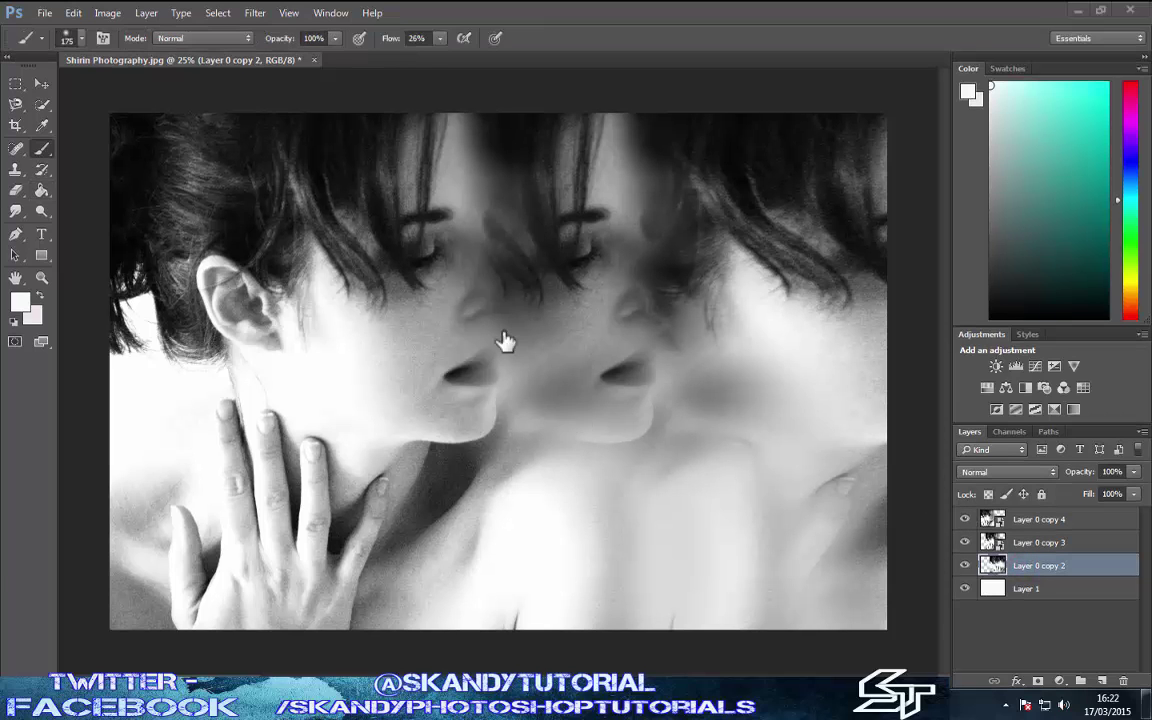
# Step: Paint a 600 px soft round brush stroke from neck to hair over the stretched copy
pyautogui.click(80, 38)
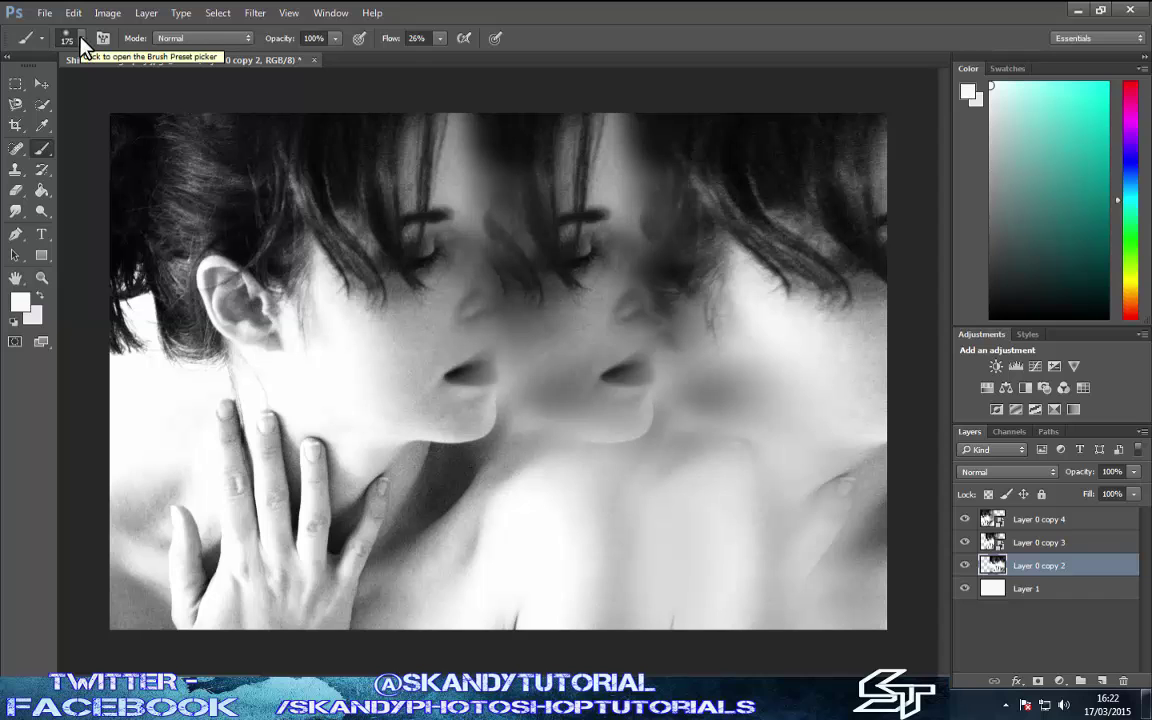
pyautogui.click(80, 38)
pyautogui.doubleClick(137, 194)
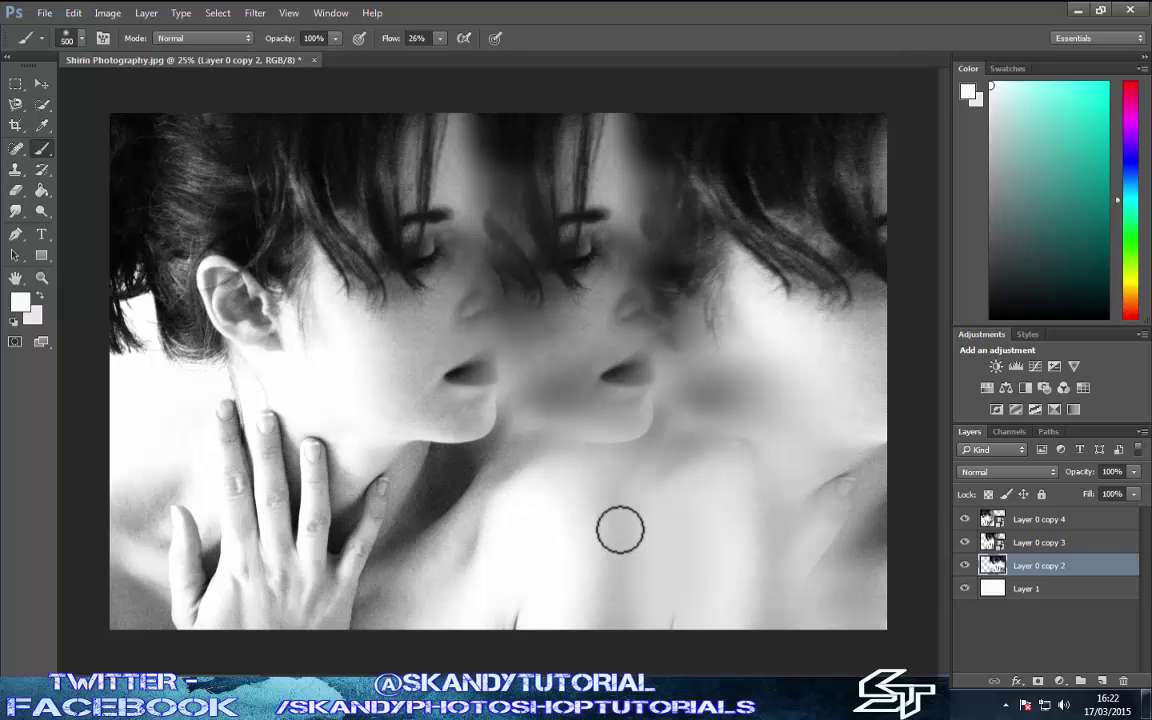
pyautogui.press(']')
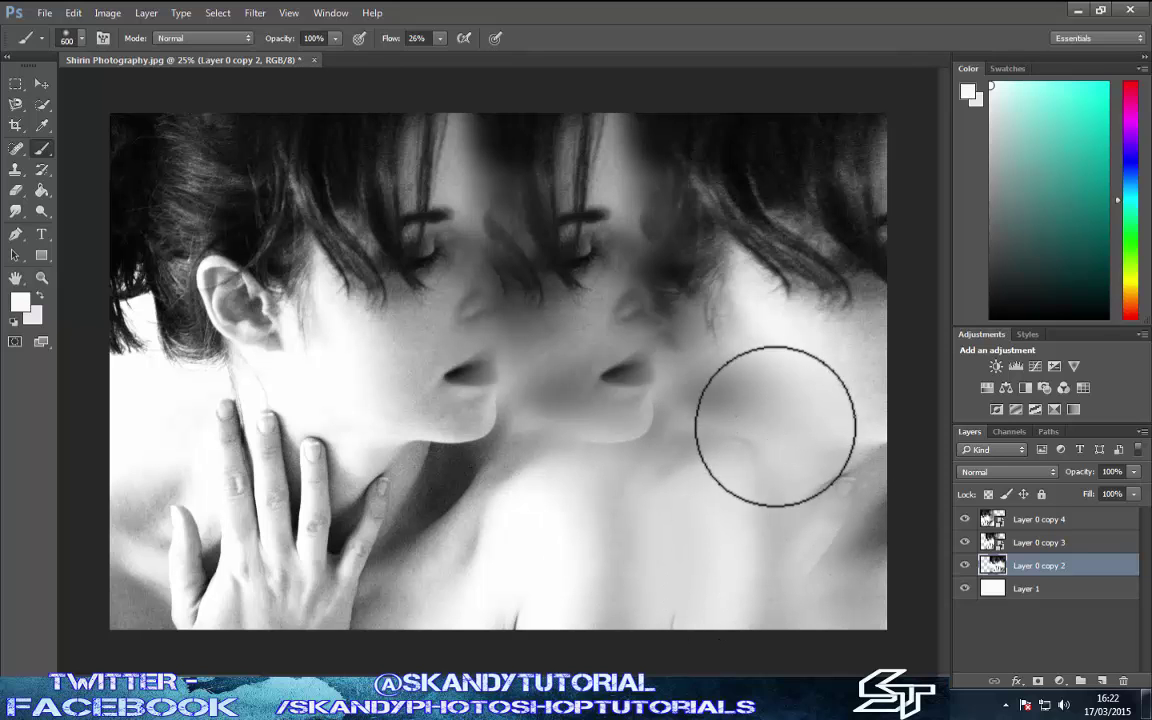
pyautogui.moveTo(775, 426)
pyautogui.mouseDown()
pyautogui.moveTo(502, 143)
pyautogui.moveTo(514, 193)
pyautogui.moveTo(514, 154)
pyautogui.moveTo(514, 218)
pyautogui.moveTo(491, 182)
pyautogui.mouseUp()
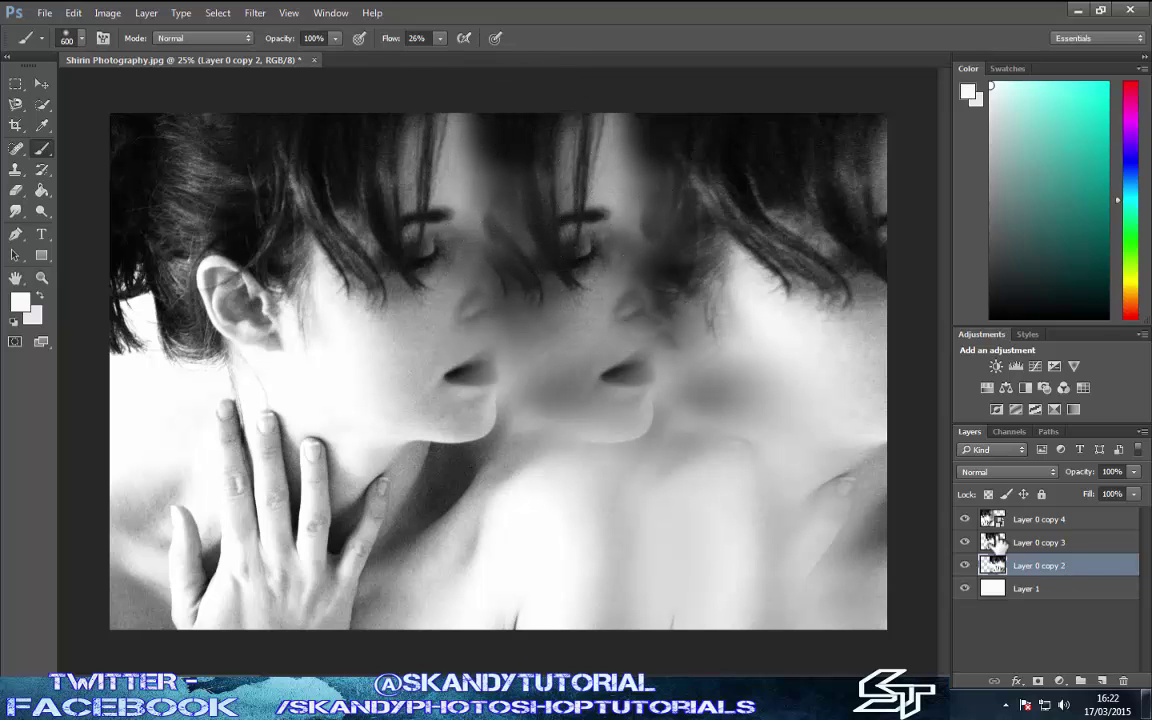
pyautogui.click(1020, 542)
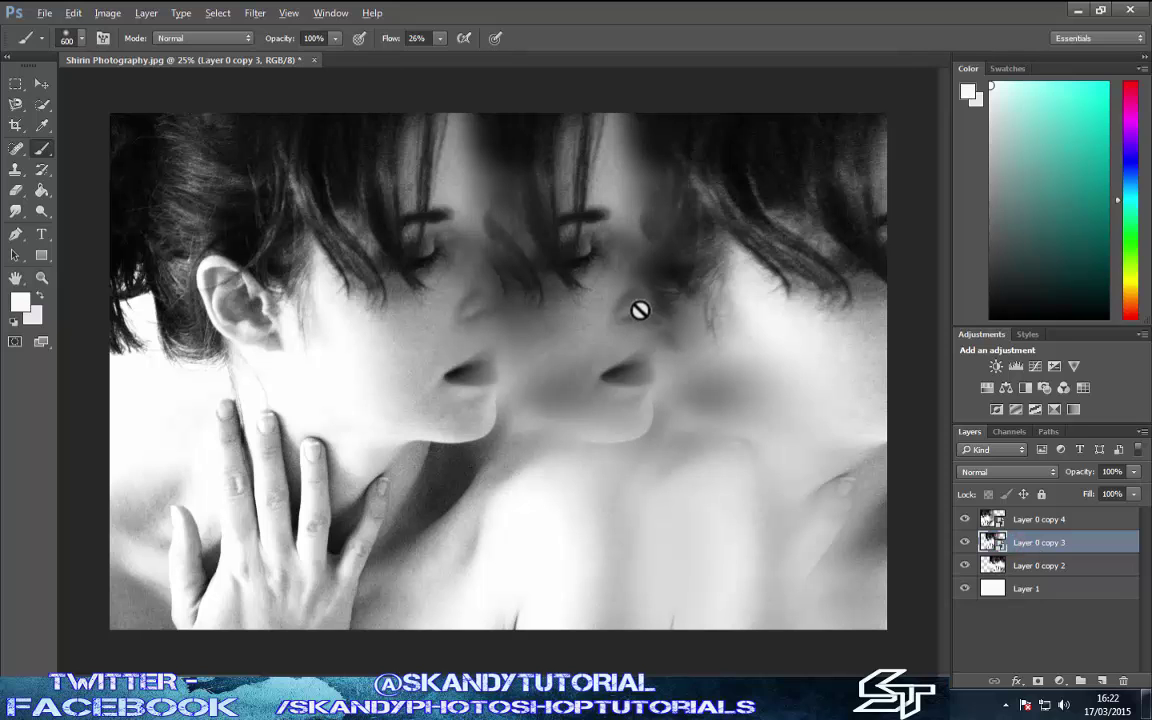
# Step: Rasterize Layer 0 copy 3 and paint forehead-sampled grey over the bright strip between faces
pyautogui.click(625, 265)
pyautogui.click(578, 284)
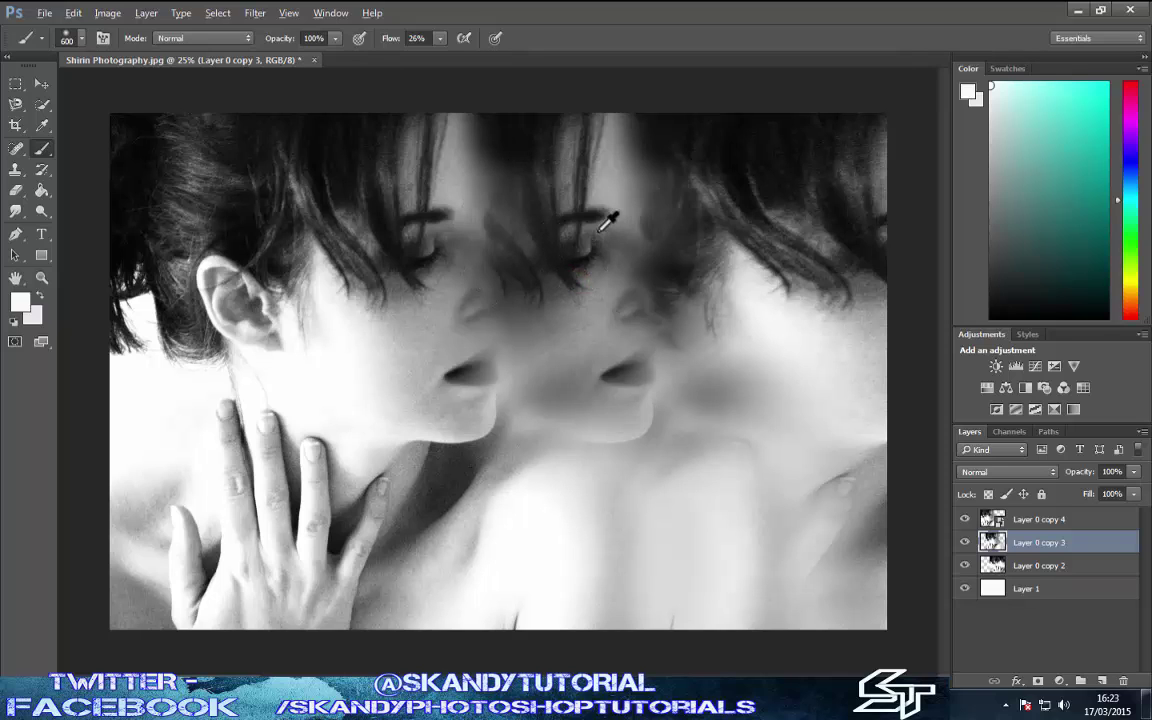
pyautogui.keyDown('alt'); pyautogui.click(465, 187); pyautogui.keyUp('alt')
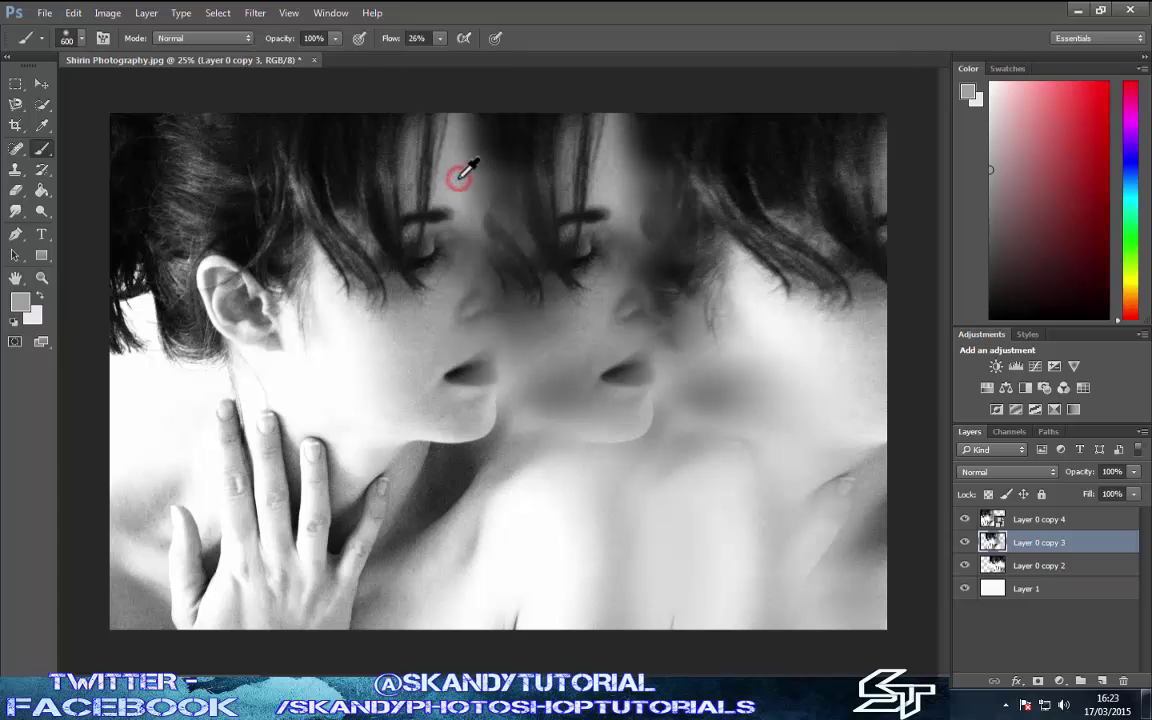
pyautogui.moveTo(476, 198)
pyautogui.mouseDown()
pyautogui.moveTo(540, 170)
pyautogui.moveTo(484, 103)
pyautogui.moveTo(522, 283)
pyautogui.moveTo(571, 278)
pyautogui.mouseUp()
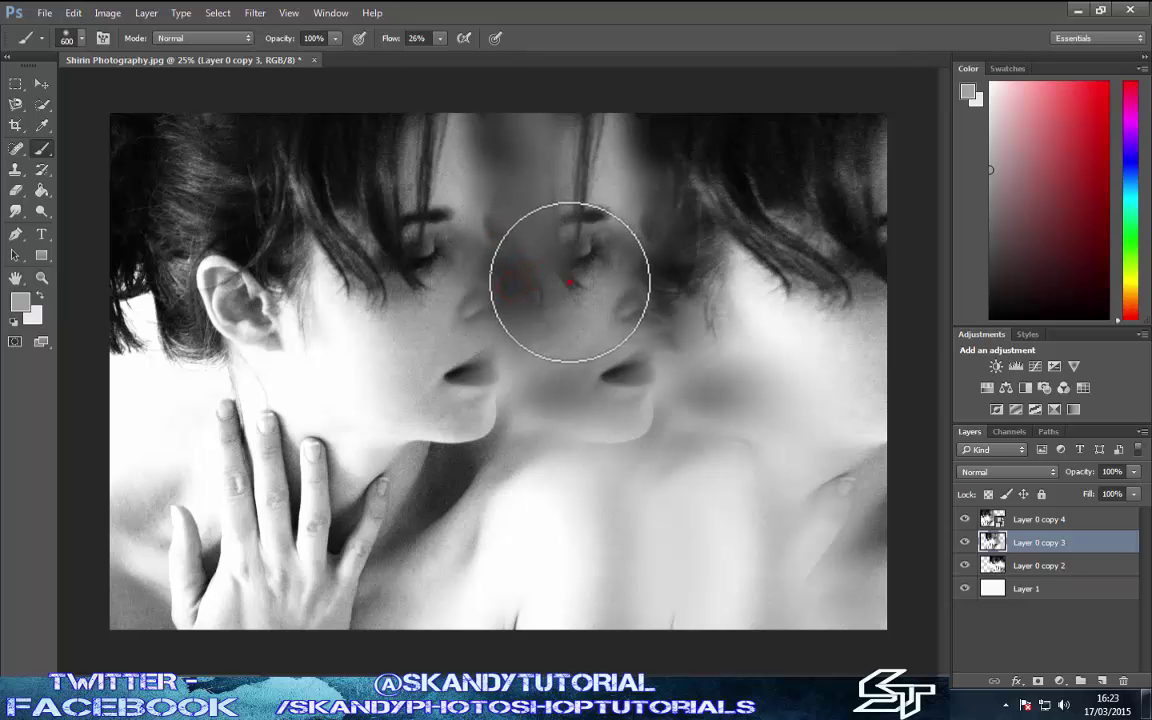
# Step: Paint darker sampled greys between the faces and over the hair, then select Layer 0 copy 4
pyautogui.keyDown('alt'); pyautogui.click(598, 327); pyautogui.keyUp('alt')
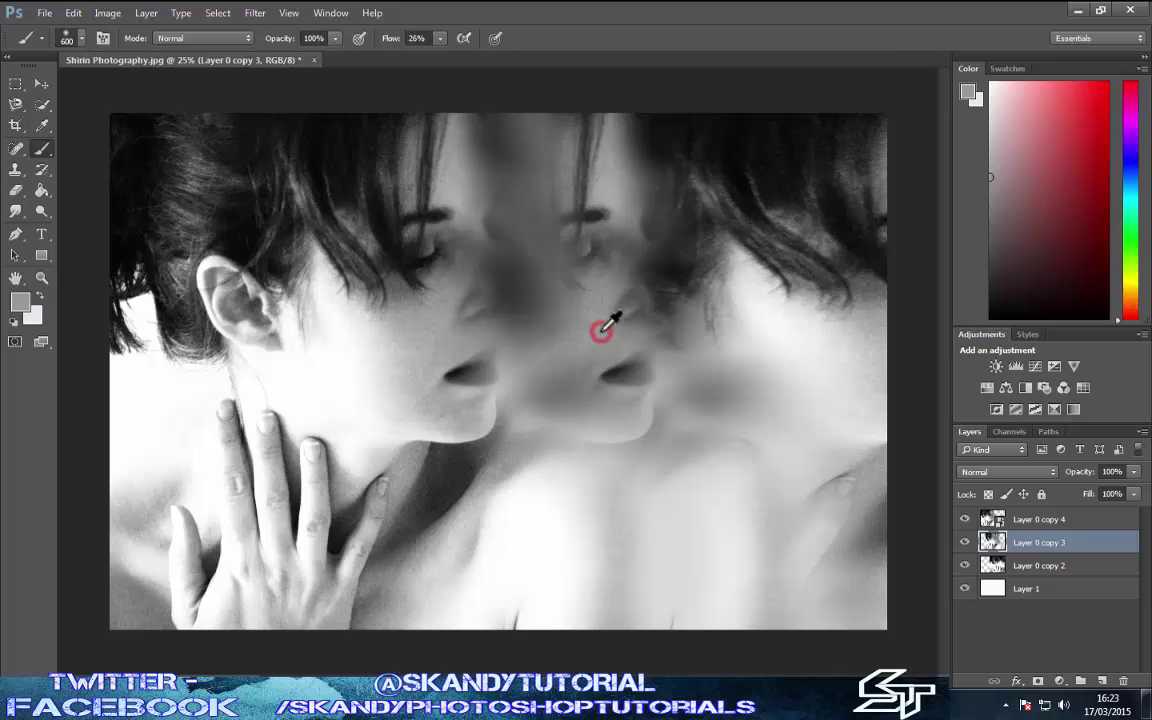
pyautogui.moveTo(559, 330); pyautogui.dragTo(552, 265)
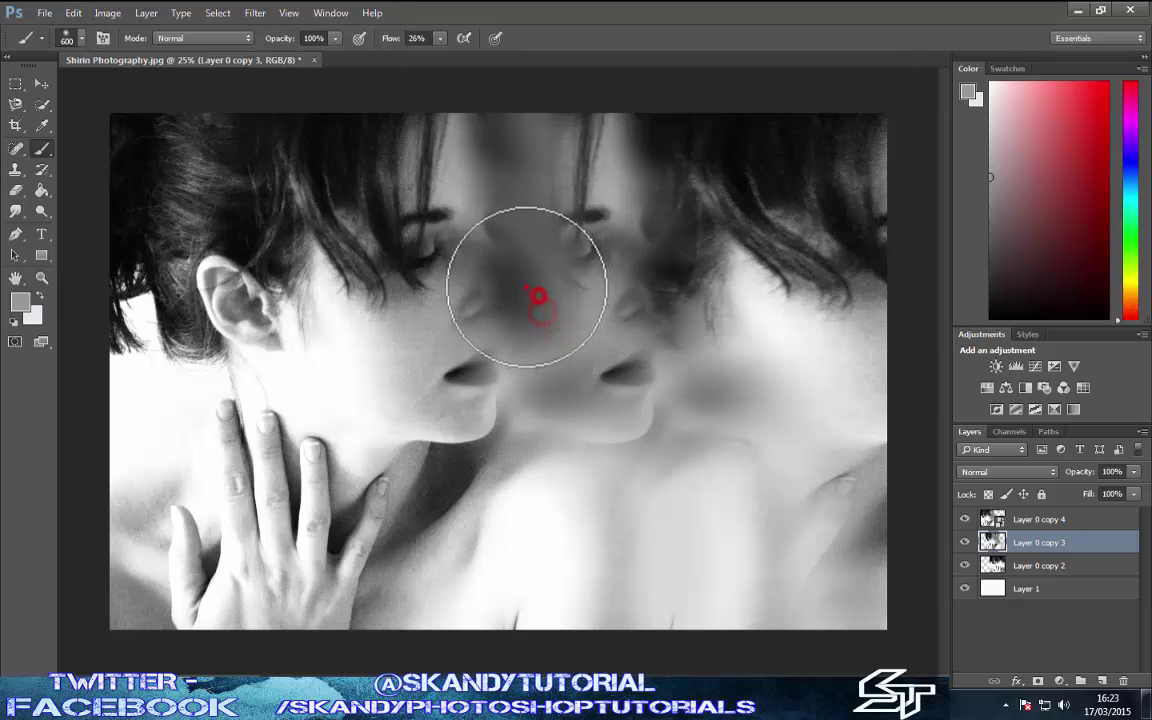
pyautogui.keyDown('alt'); pyautogui.click(552, 165); pyautogui.keyUp('alt')
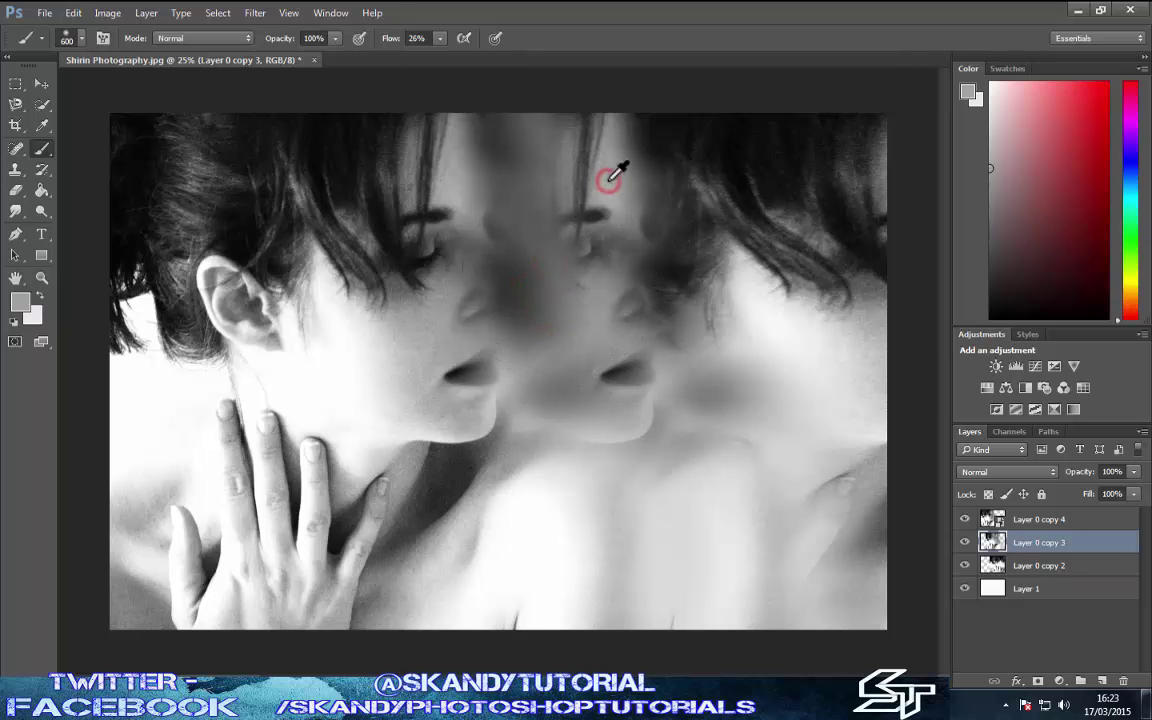
pyautogui.moveTo(568, 172)
pyautogui.mouseDown()
pyautogui.moveTo(548, 150)
pyautogui.moveTo(544, 220)
pyautogui.moveTo(512, 293)
pyautogui.moveTo(480, 280)
pyautogui.mouseUp()
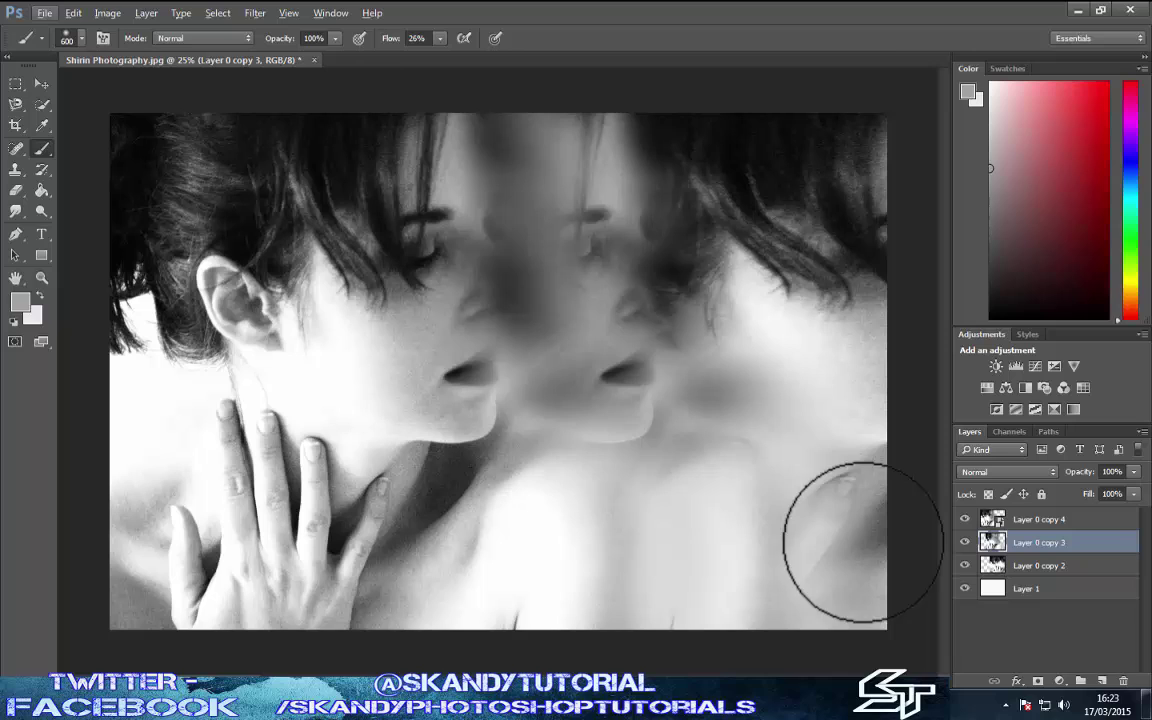
pyautogui.click(1045, 522)
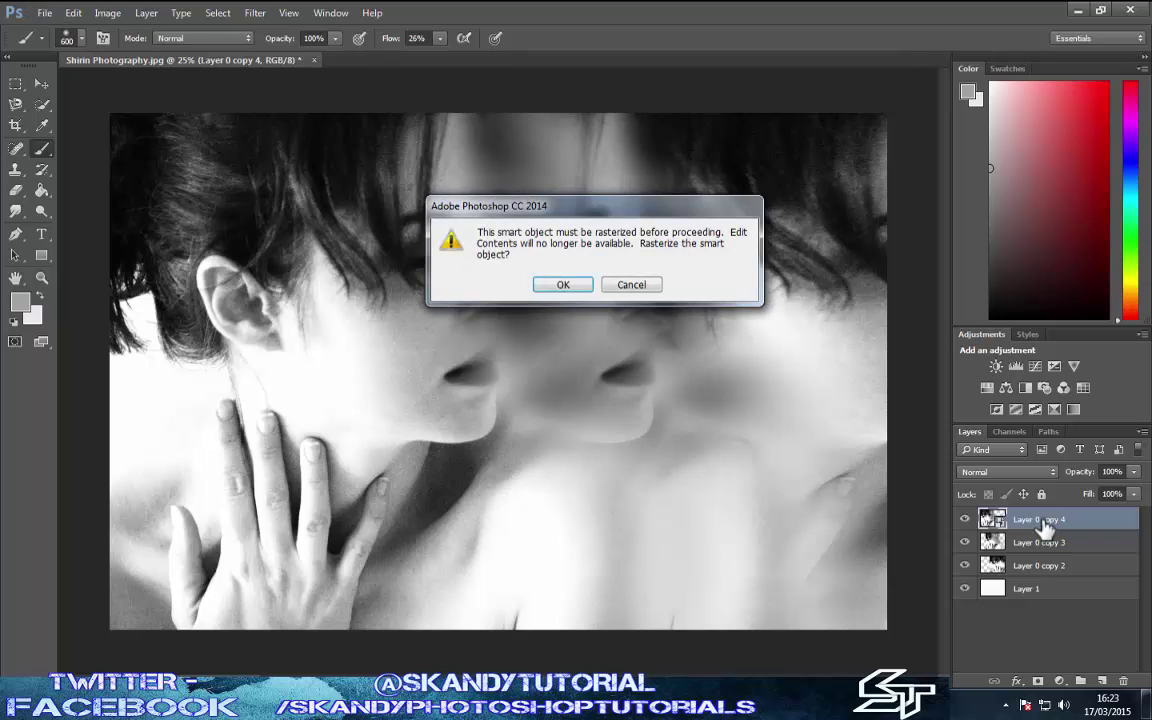
# Step: Cancel the rasterize warning, reset the default colours and swap them so white is foreground
pyautogui.press('Escape')
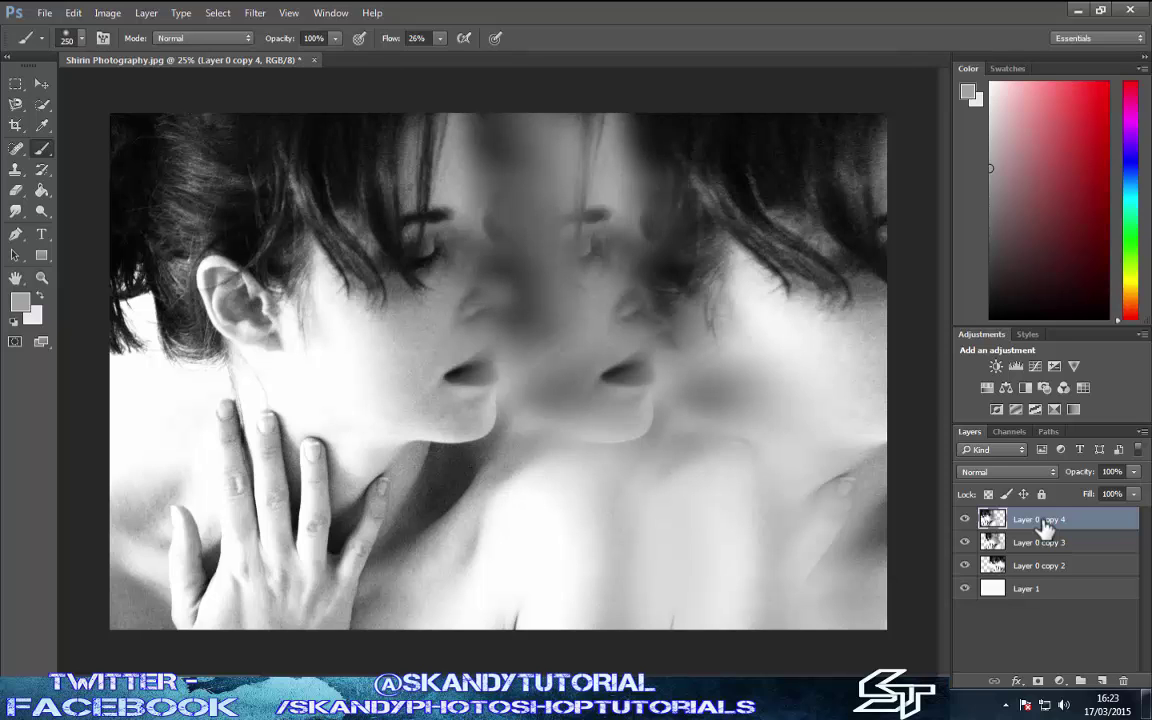
pyautogui.press('d')
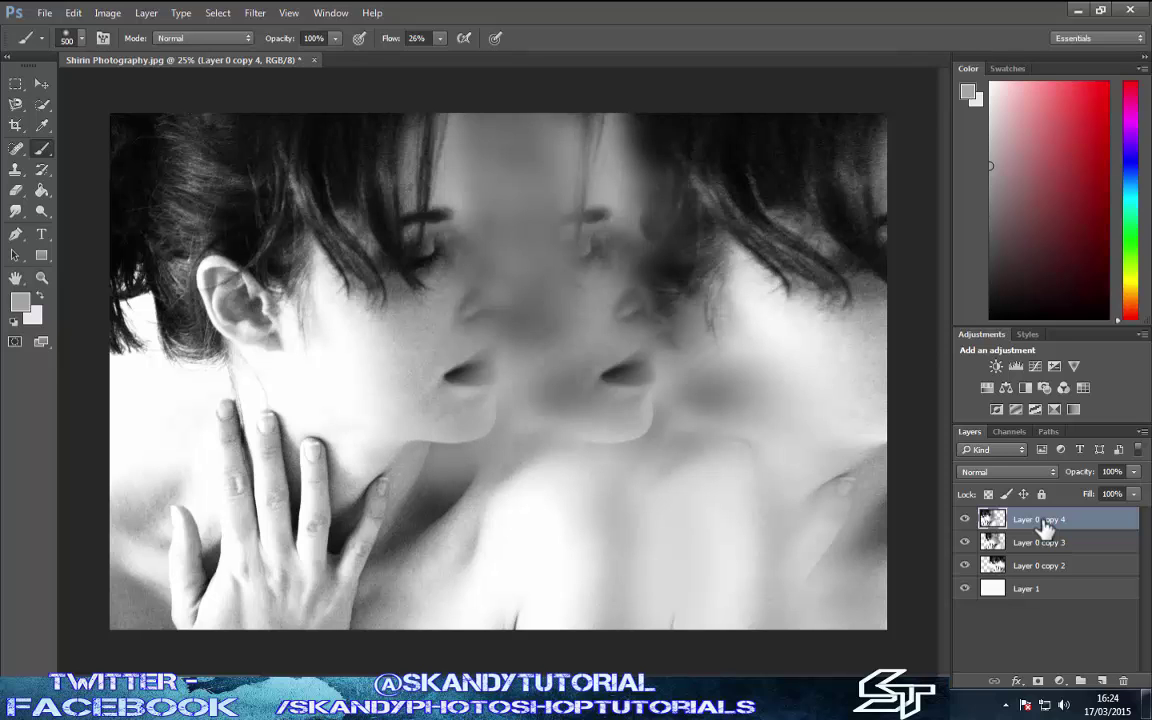
pyautogui.press('x')
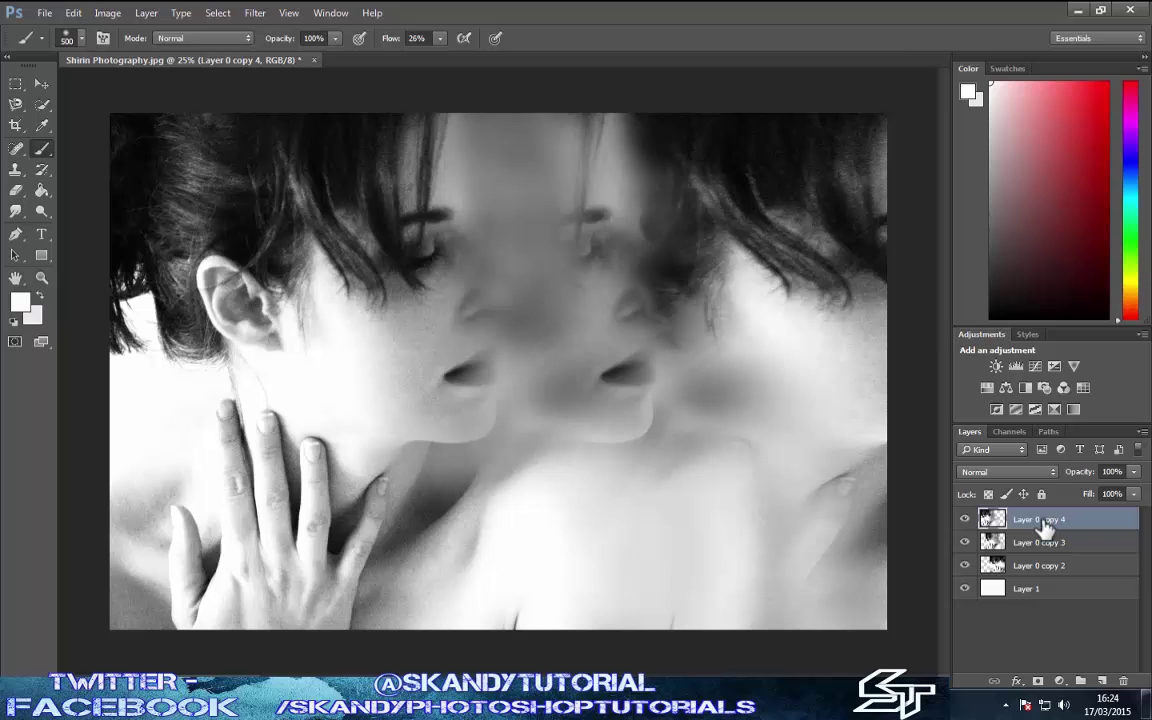
pyautogui.press('alt')
pyautogui.press('alt')
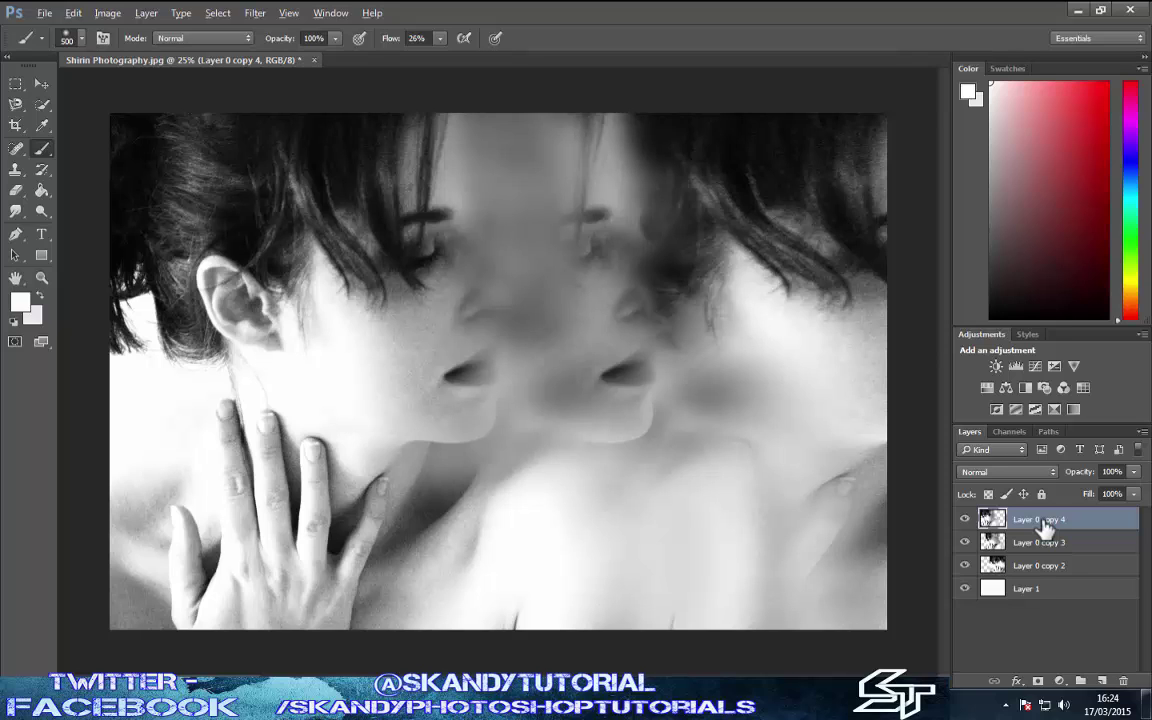
pyautogui.press('alt')
# Step: Add layer masks to Layer 0 copy 4, copy 3 and copy 2
pyautogui.press('l')
pyautogui.press('m')
pyautogui.press('r')
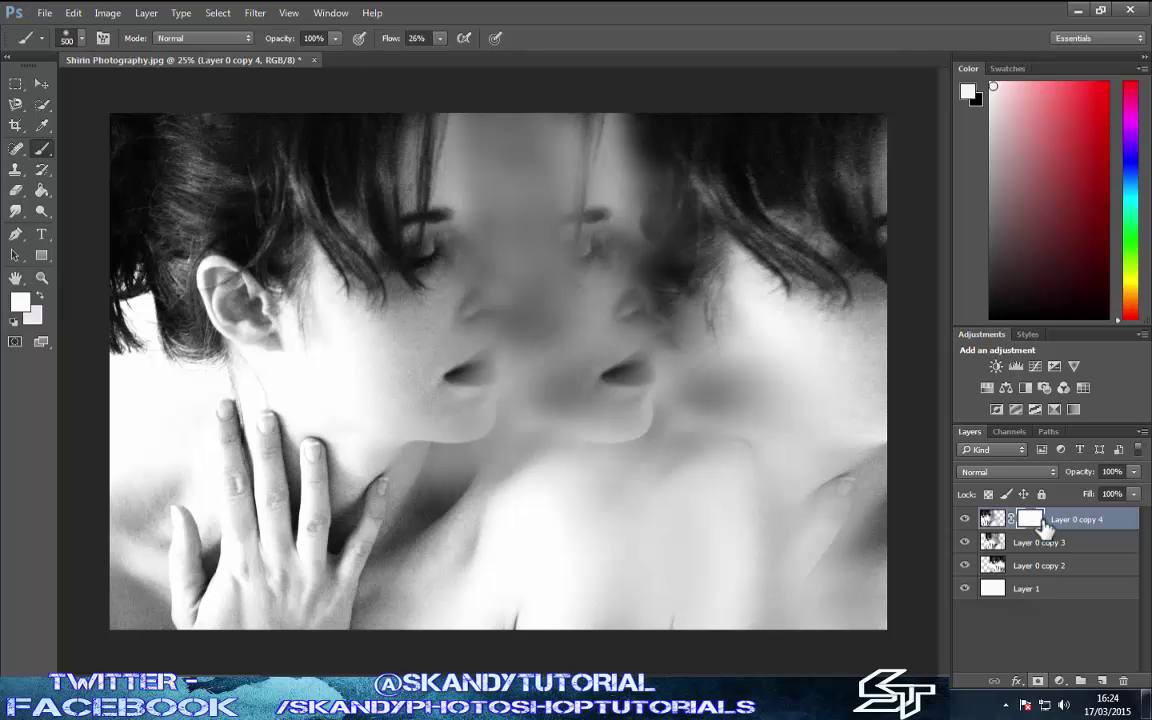
pyautogui.hotkey('alt', '[')
pyautogui.hotkey('alt', 'l')
pyautogui.press('m')
pyautogui.press('r')
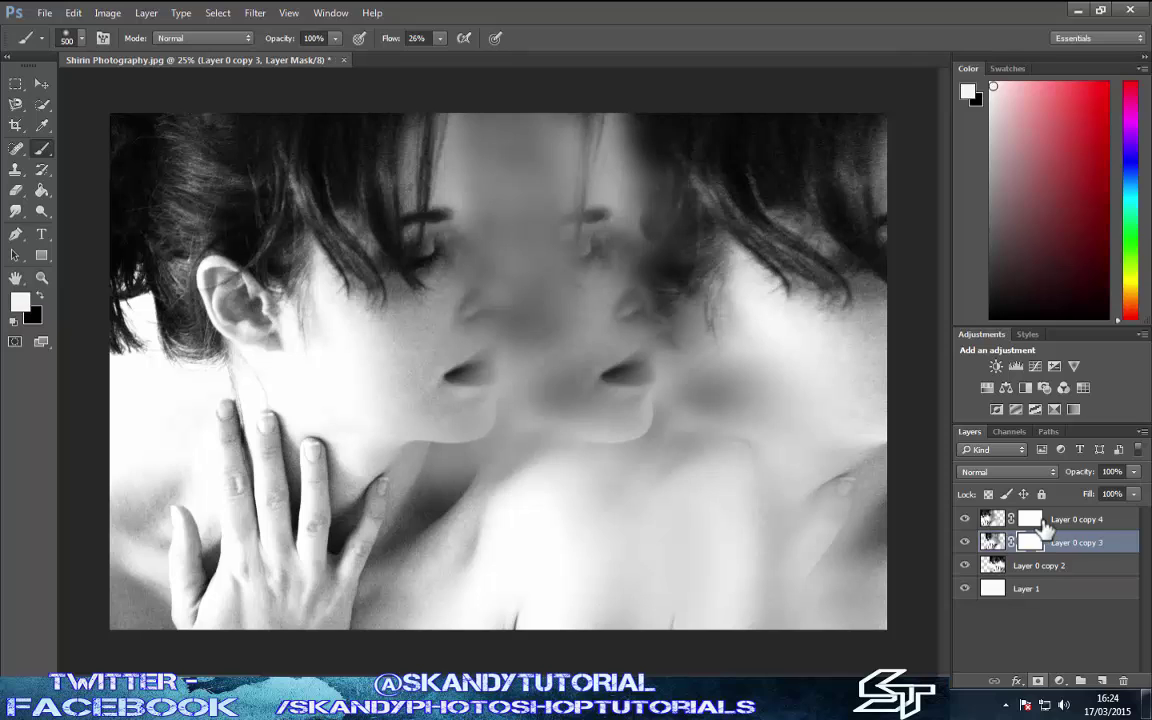
pyautogui.hotkey('alt', '[')
pyautogui.hotkey('alt', 'l')
pyautogui.press('m')
pyautogui.press('r')
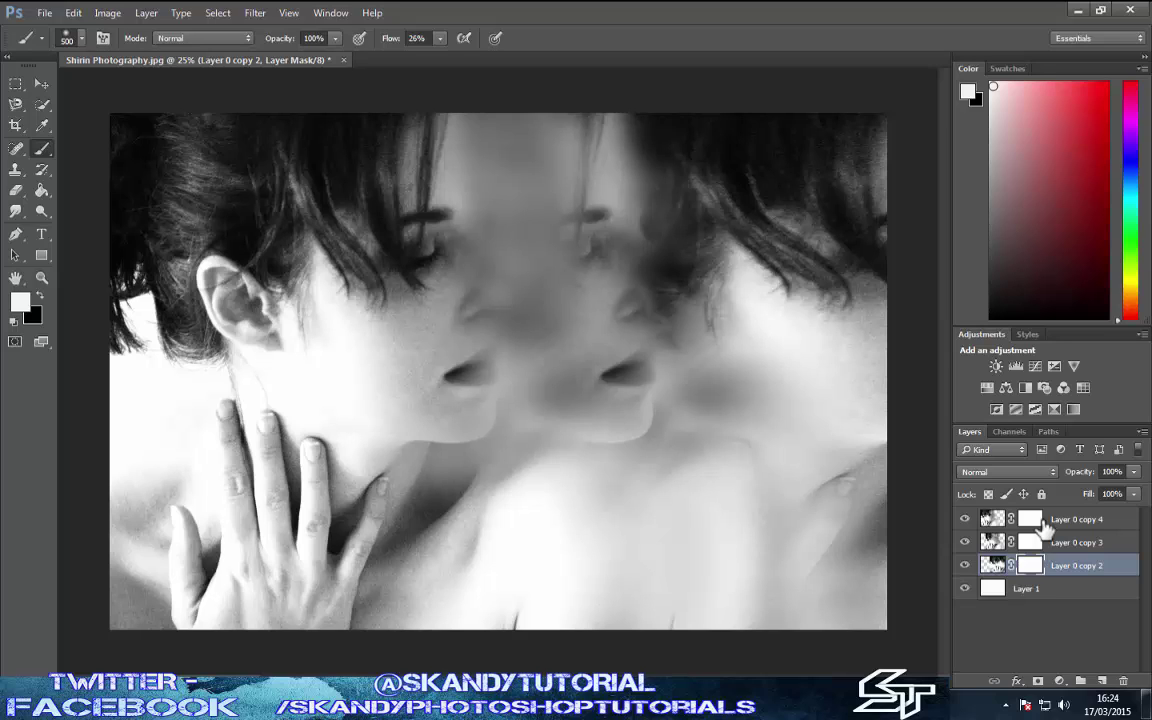
# Step: Invert the copy 2 and copy 3 masks to black, hiding both echo faces
pyautogui.hotkey('ctrl', 'i')
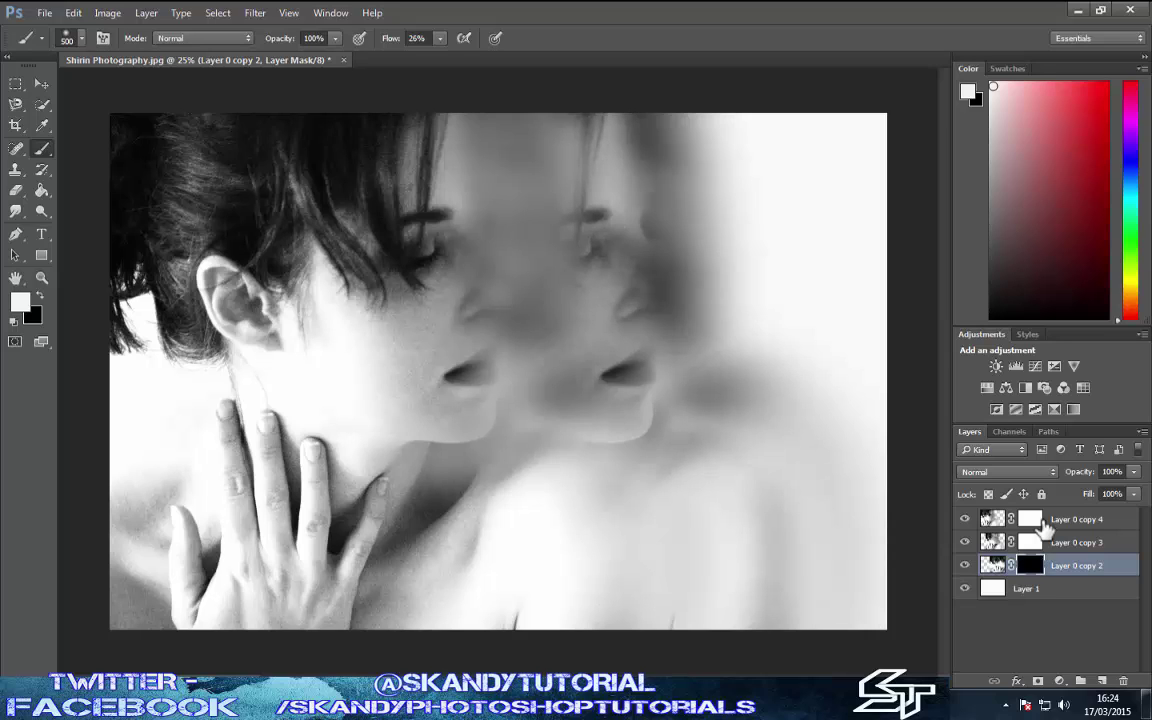
pyautogui.click(1040, 535)
pyautogui.hotkey('ctrl', 'i')
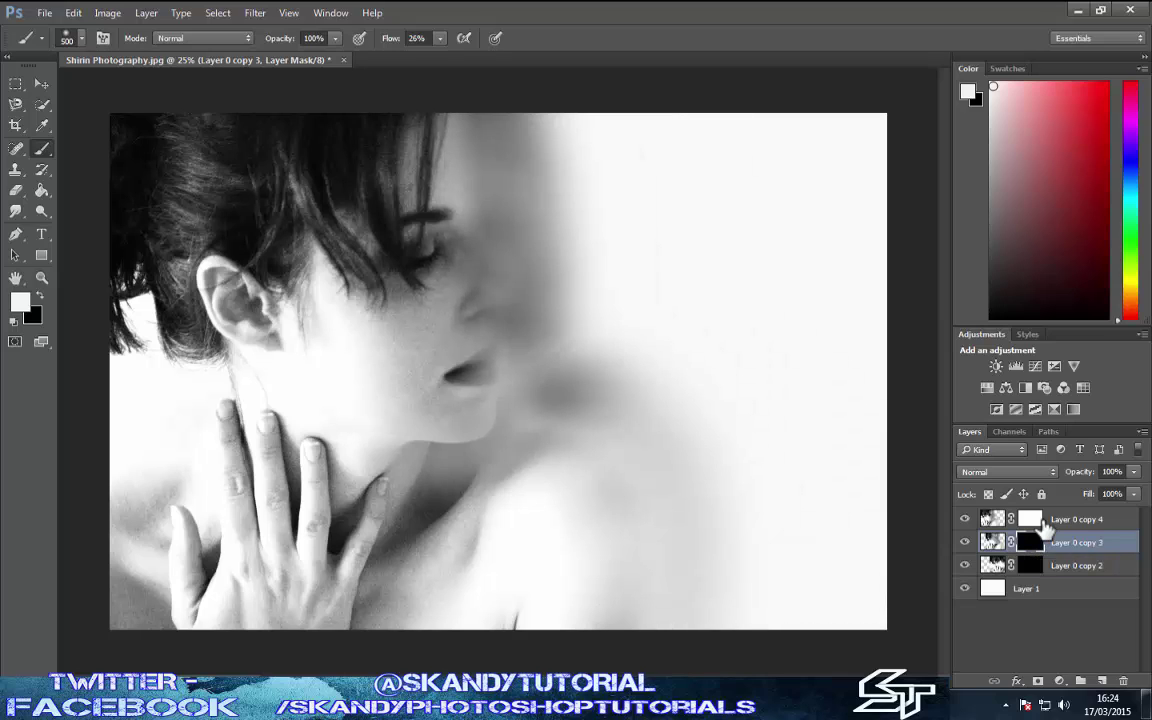
# Step: Target Layer 0 copy 4's mask with a larger smoke brush, black paint and 100% flow
pyautogui.click(1040, 521)
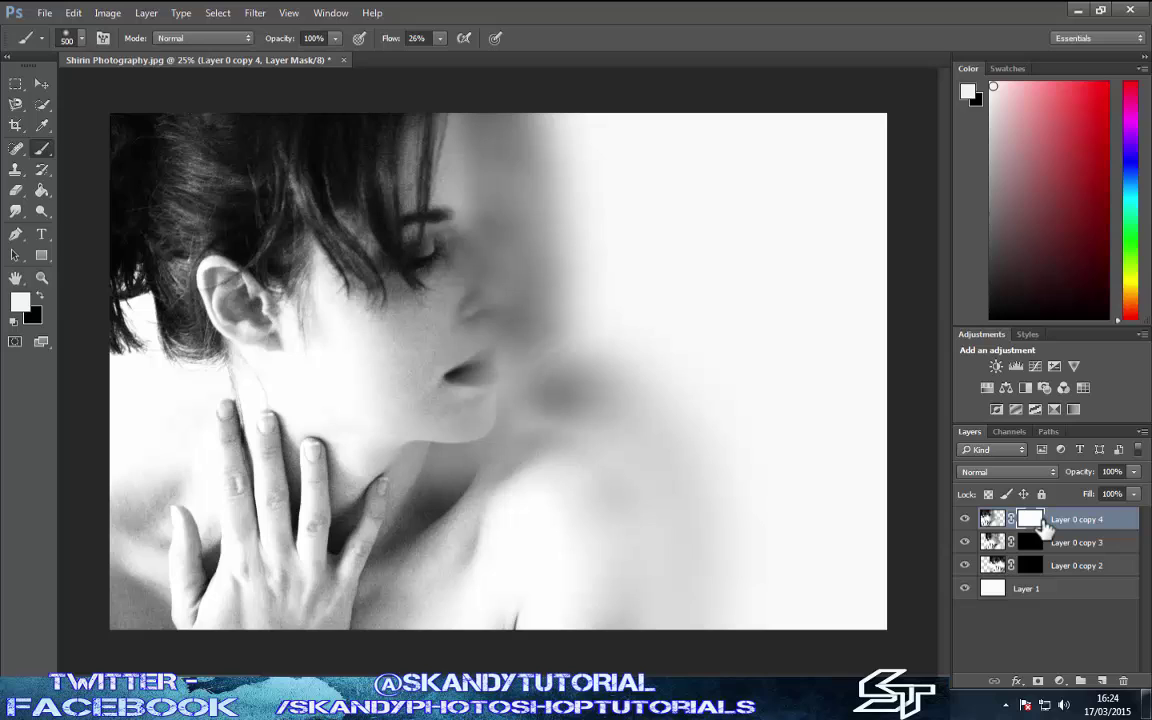
pyautogui.click(78, 38)
pyautogui.press(']')
pyautogui.press('x')
pyautogui.click(440, 38)
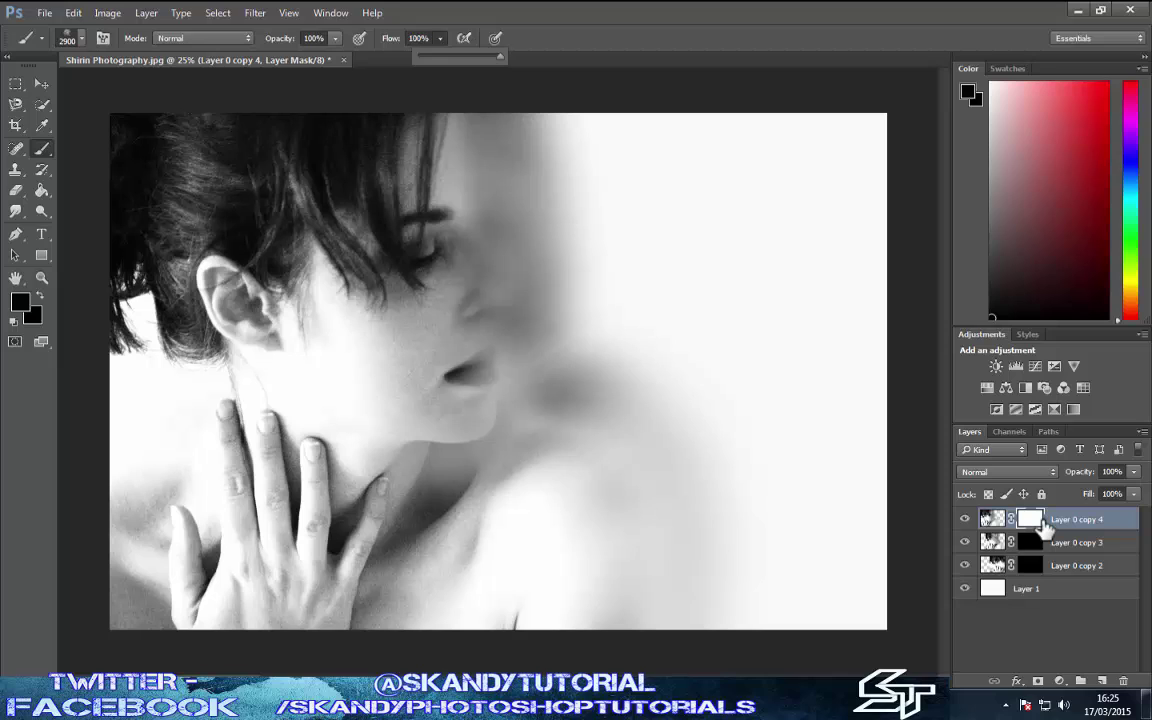
pyautogui.write('100')
pyautogui.press('Return')
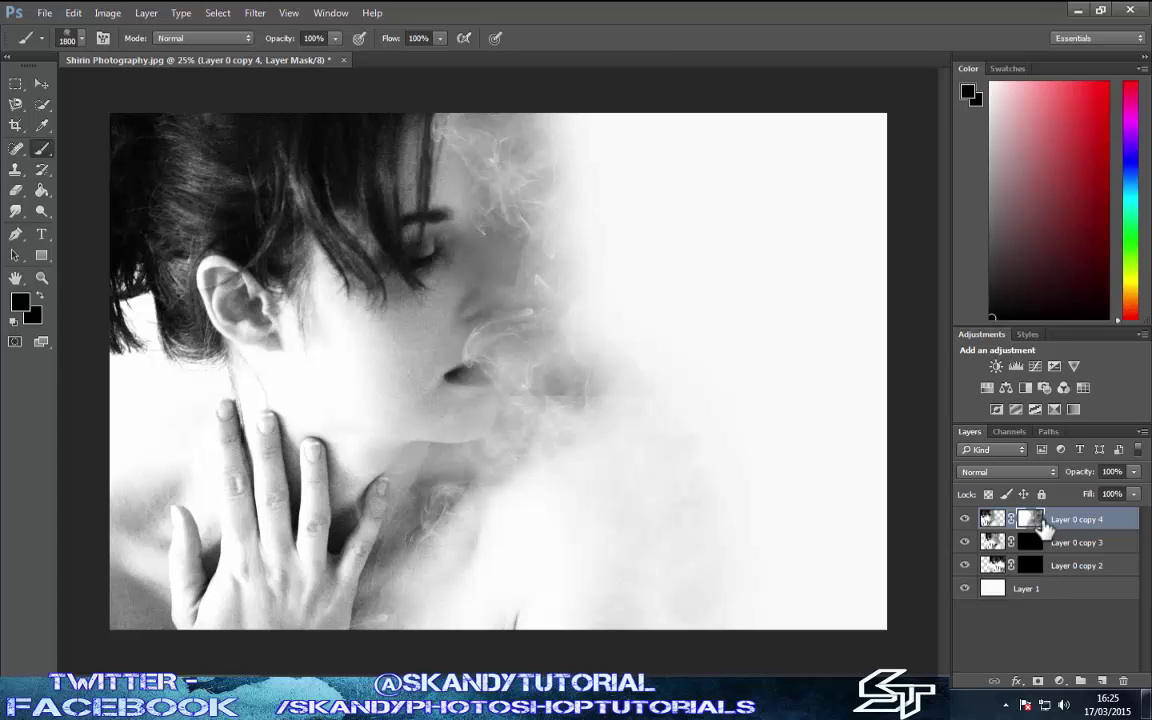
# Step: Switch to a different smoke brush tip and set its size to 1000 px
pyautogui.click(73, 38)
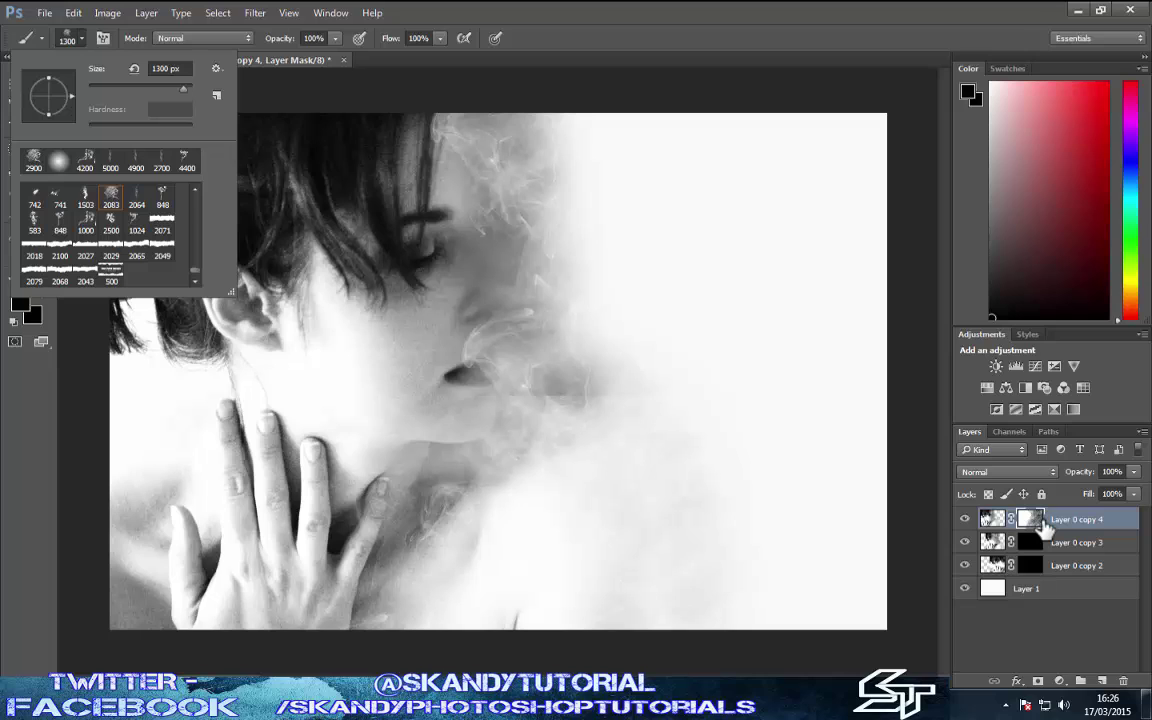
pyautogui.press('.')
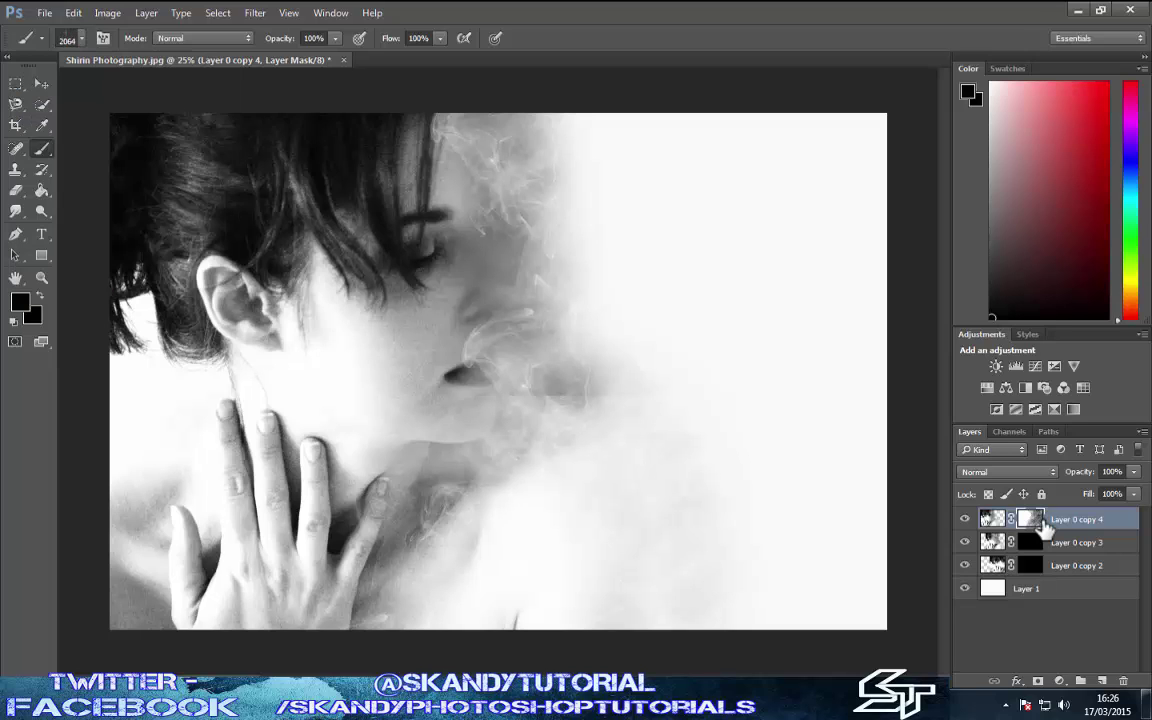
pyautogui.press(']')
pyautogui.press(']')
pyautogui.press(']')
pyautogui.press(']')
pyautogui.press(']')
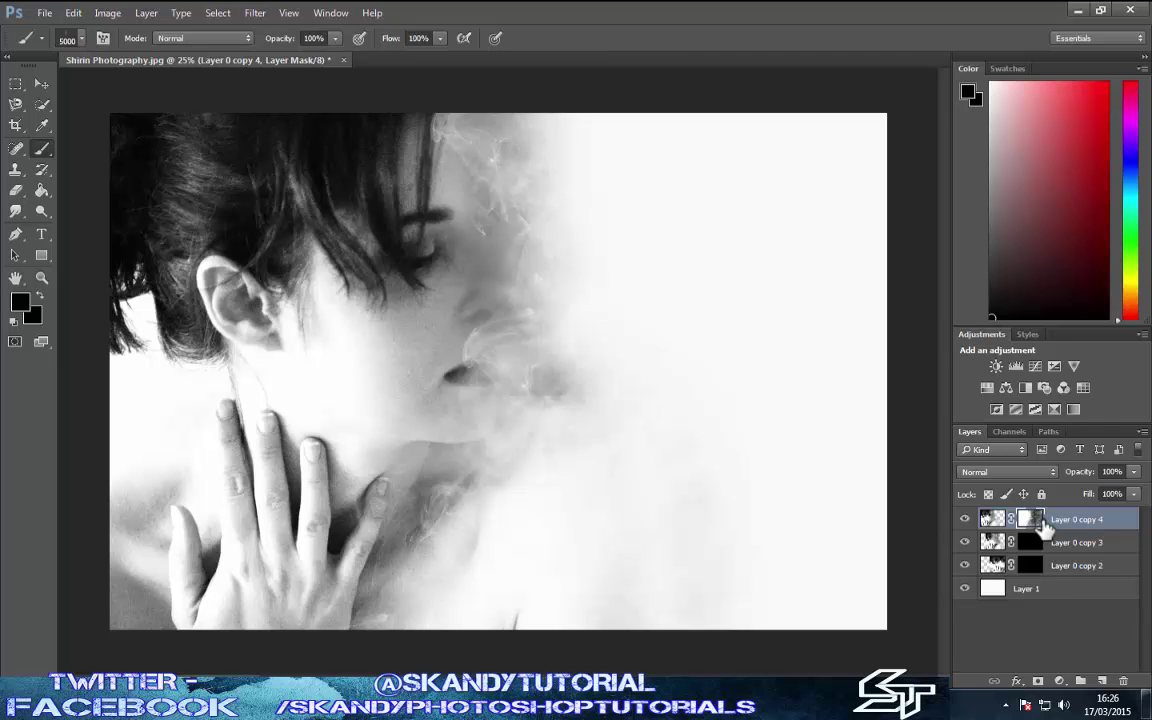
pyautogui.click(80, 38)
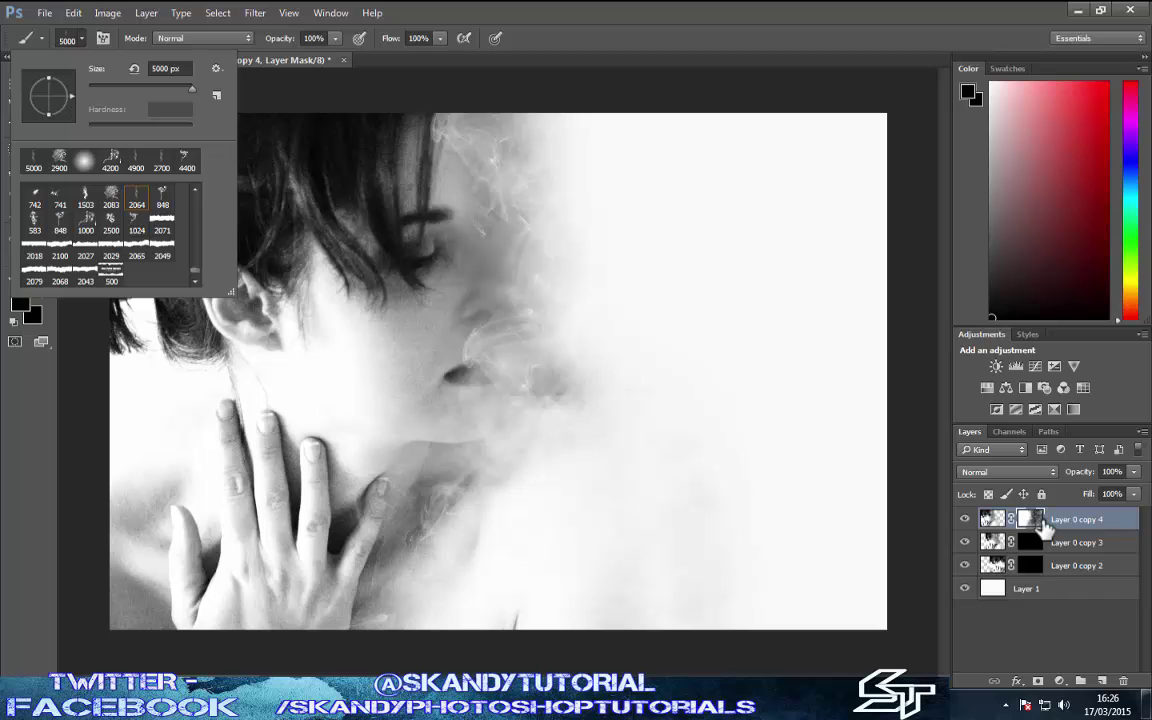
pyautogui.write('1000')
pyautogui.press('Return')
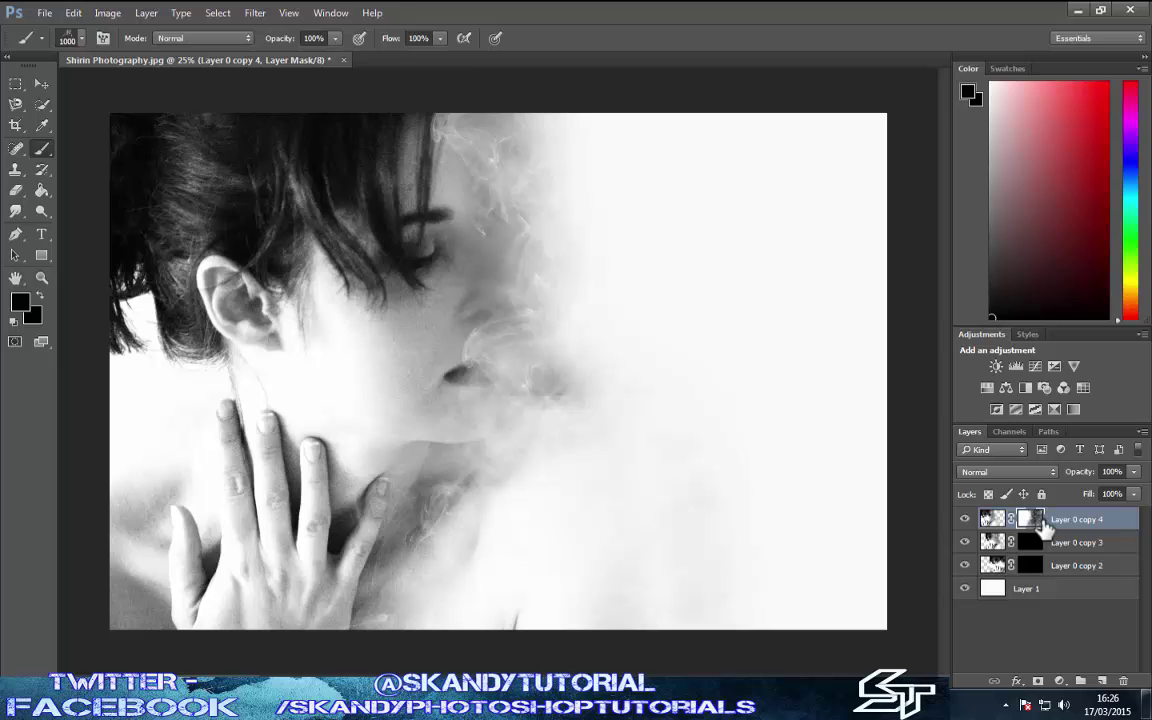
pyautogui.hotkey('alt', 'w')
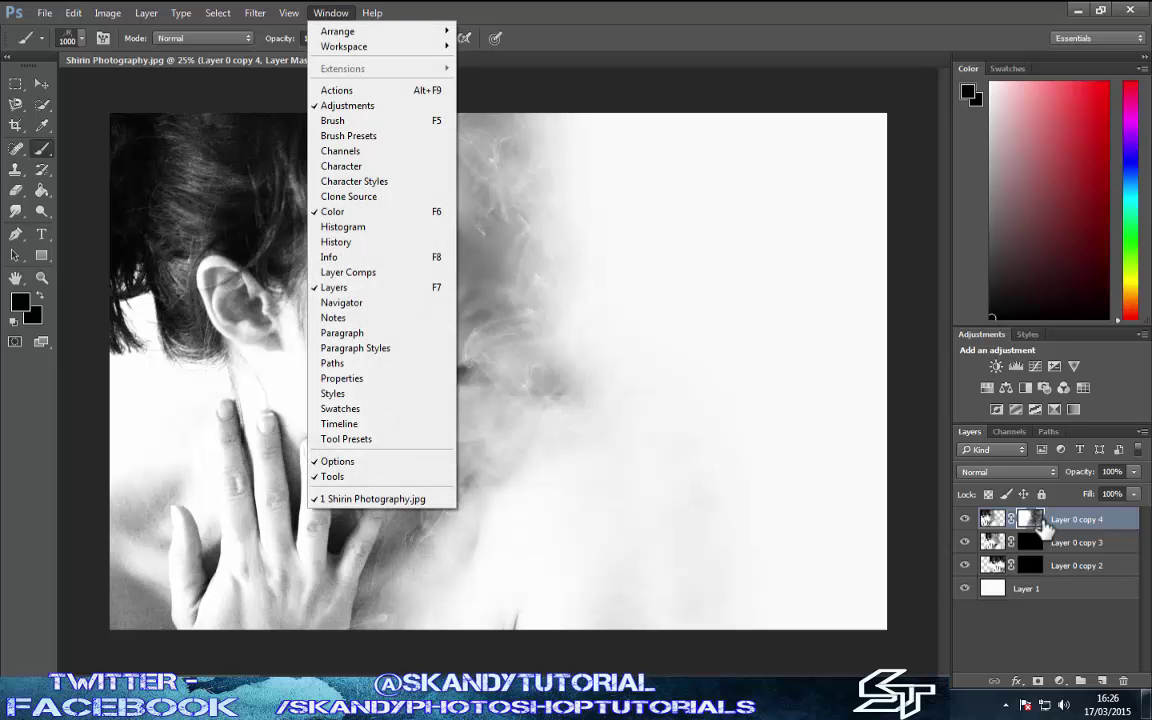
# Step: Rotate the smoke tip about 13°, set flow to 62%, and stamp smoke over the face and neck
pyautogui.press('Down')
pyautogui.press('Down')
pyautogui.press('Down')
pyautogui.press('Down')
pyautogui.press('Escape')
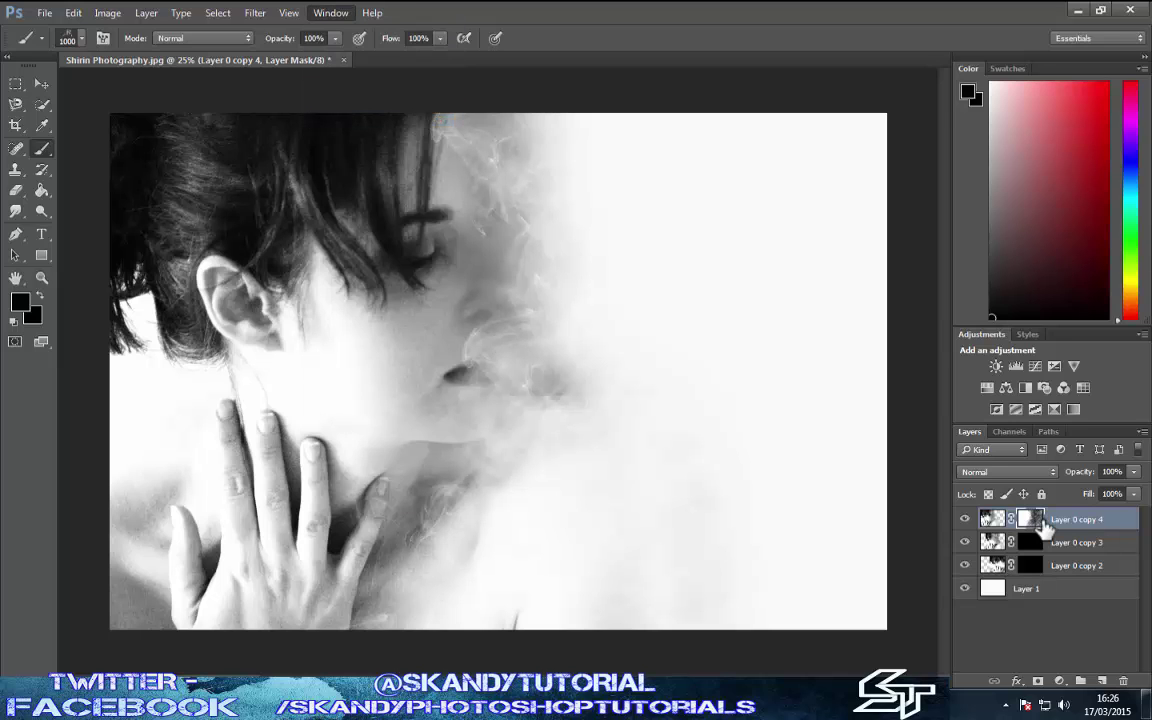
pyautogui.press('F5')
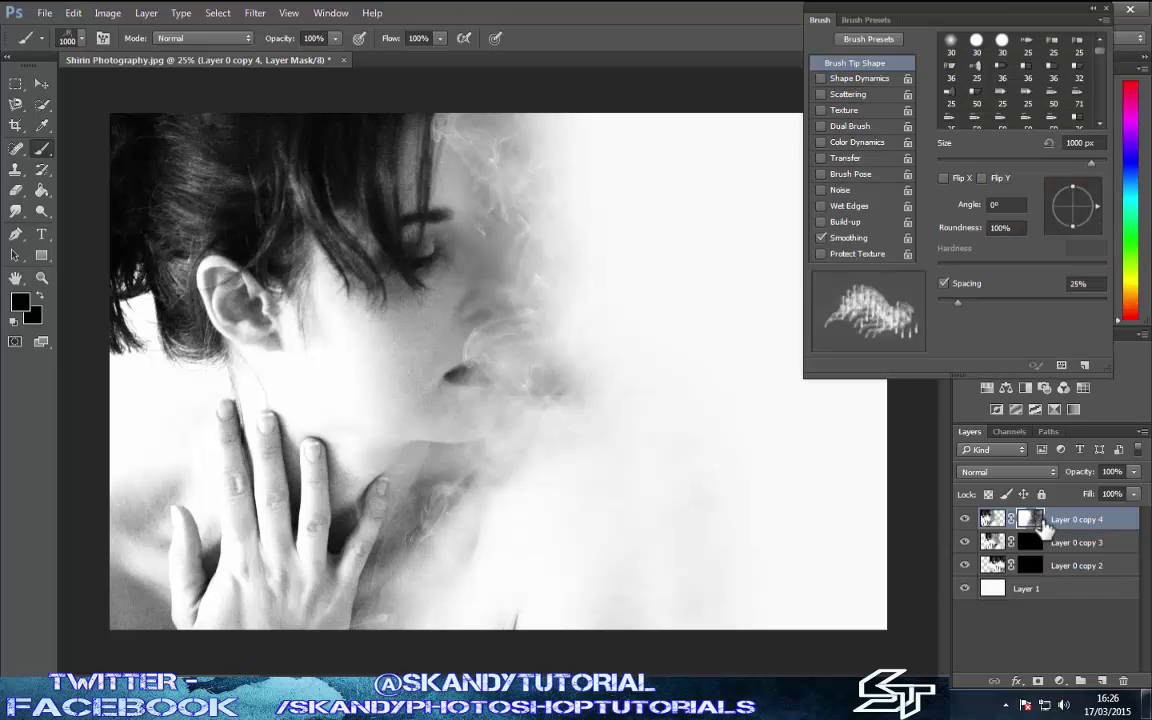
pyautogui.moveTo(1096, 205); pyautogui.dragTo(1096, 198)
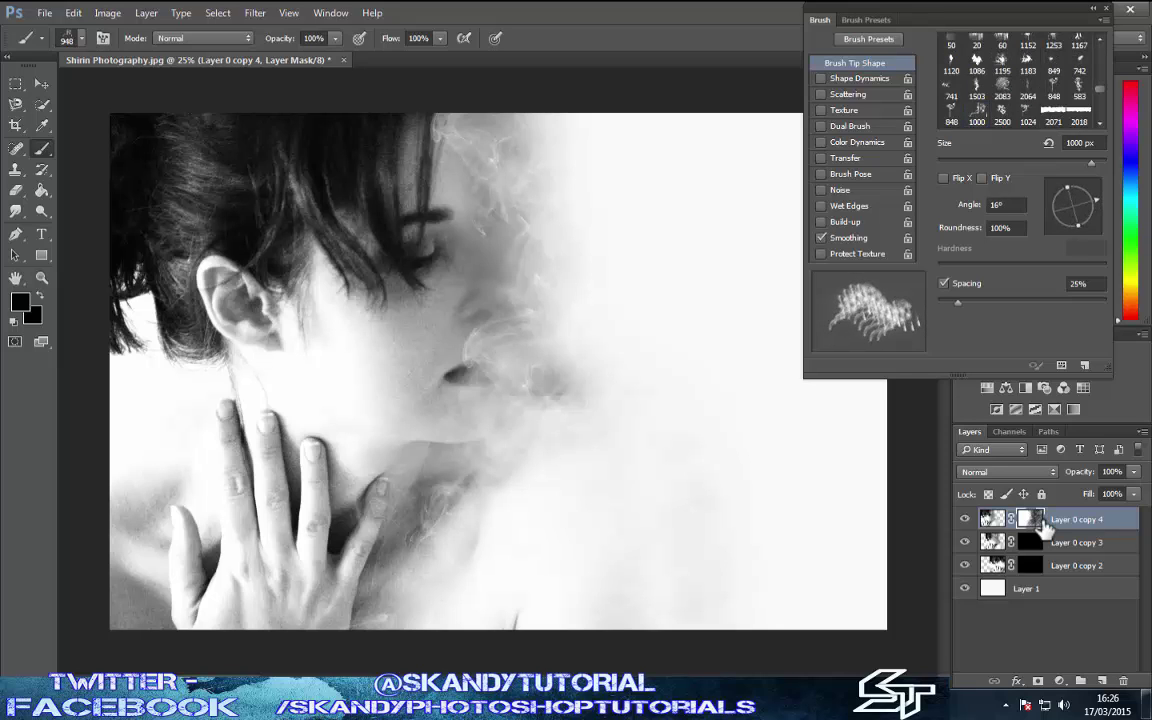
pyautogui.press(']')
pyautogui.press(']')
pyautogui.press(']')
pyautogui.press(']')
pyautogui.click(440, 38)
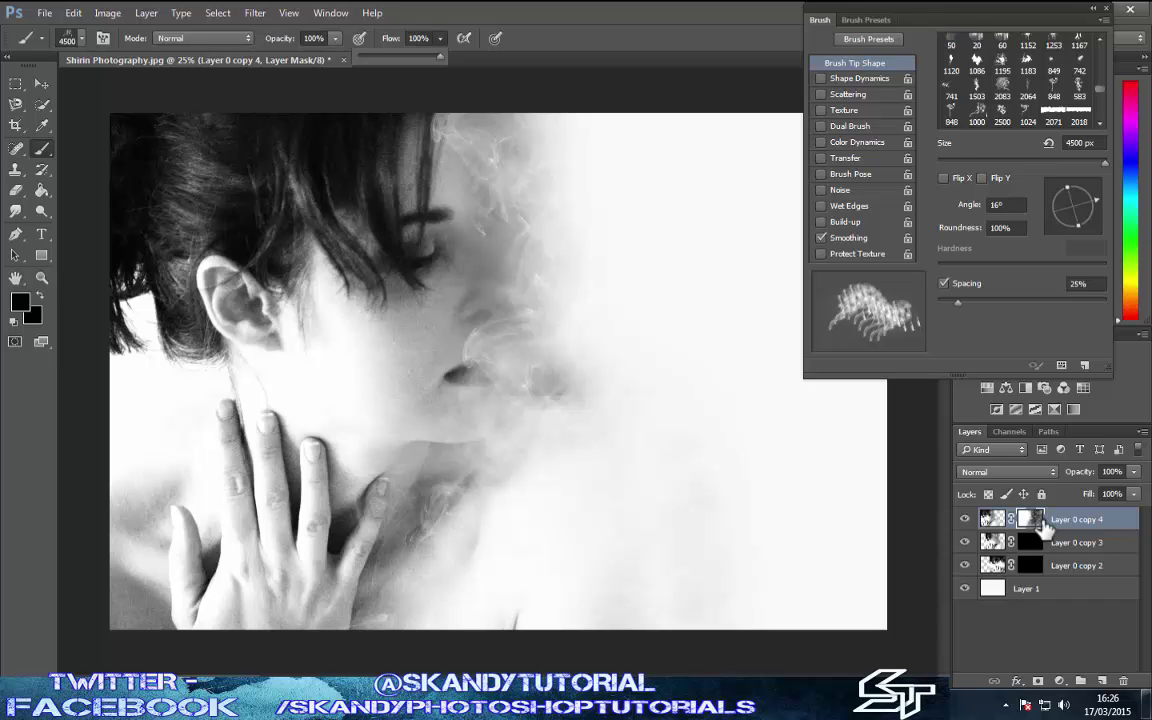
pyautogui.moveTo(440, 55); pyautogui.dragTo(369, 52)
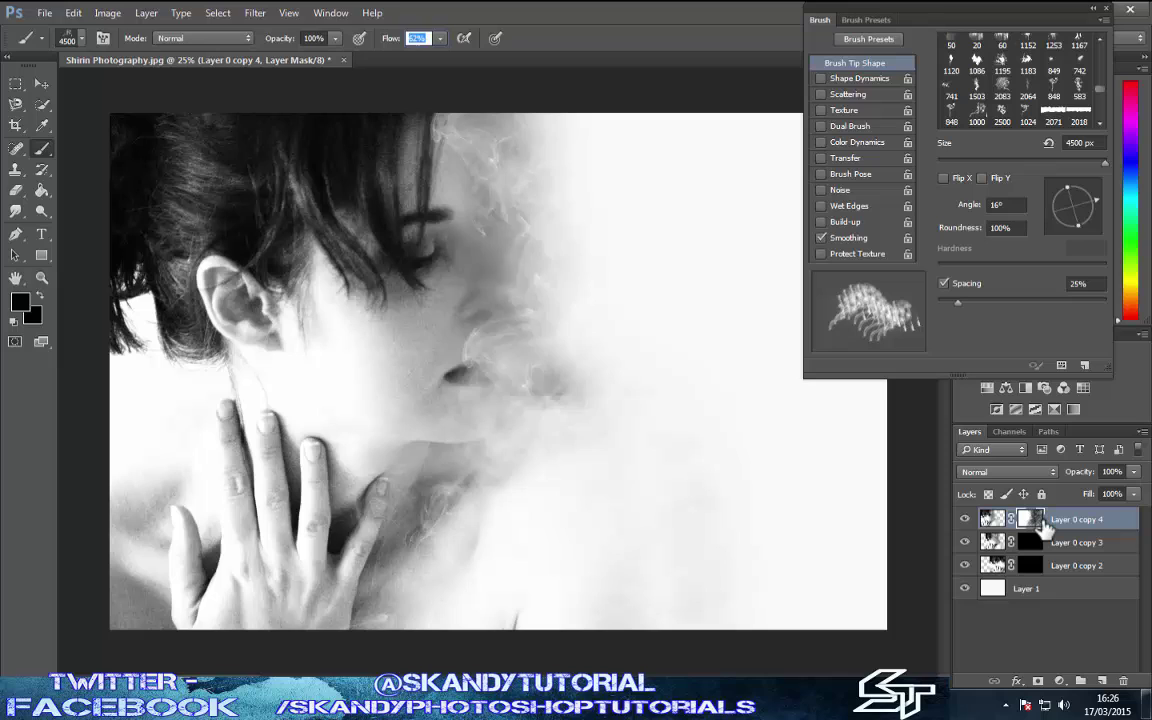
pyautogui.click(440, 400)
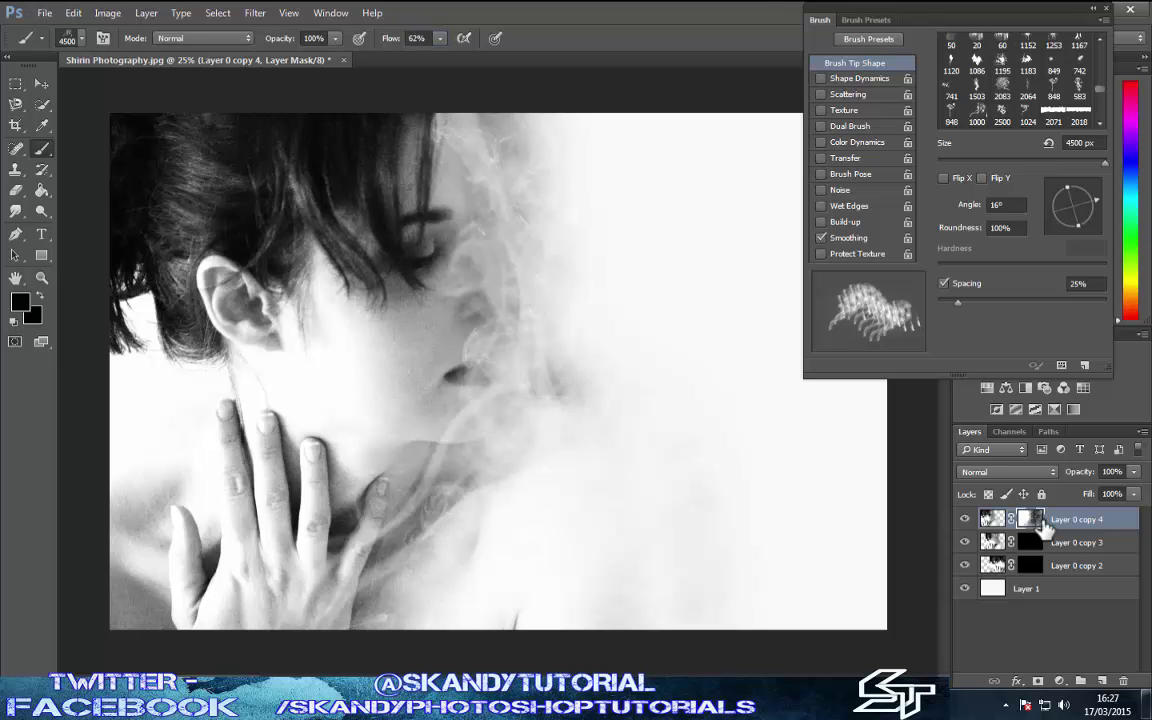
# Step: Choose the cloudy 2083 smoke brush preset
pyautogui.press('Return')
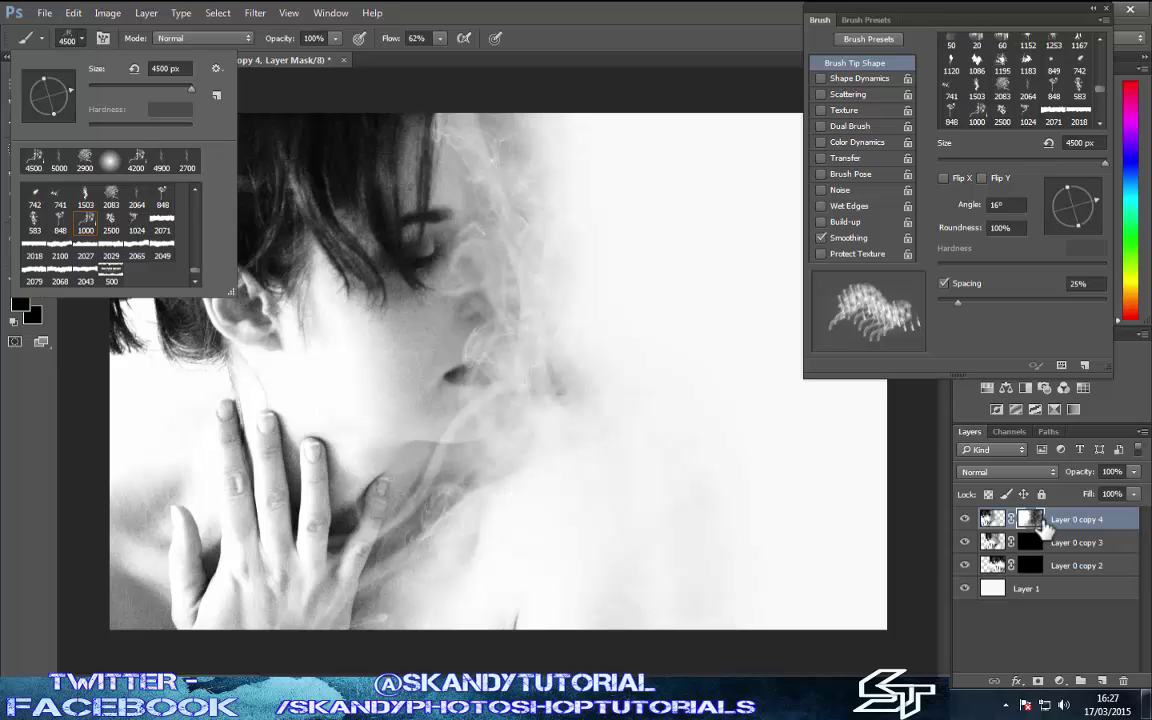
pyautogui.press('Up')
pyautogui.press('Right')
pyautogui.press('Return')
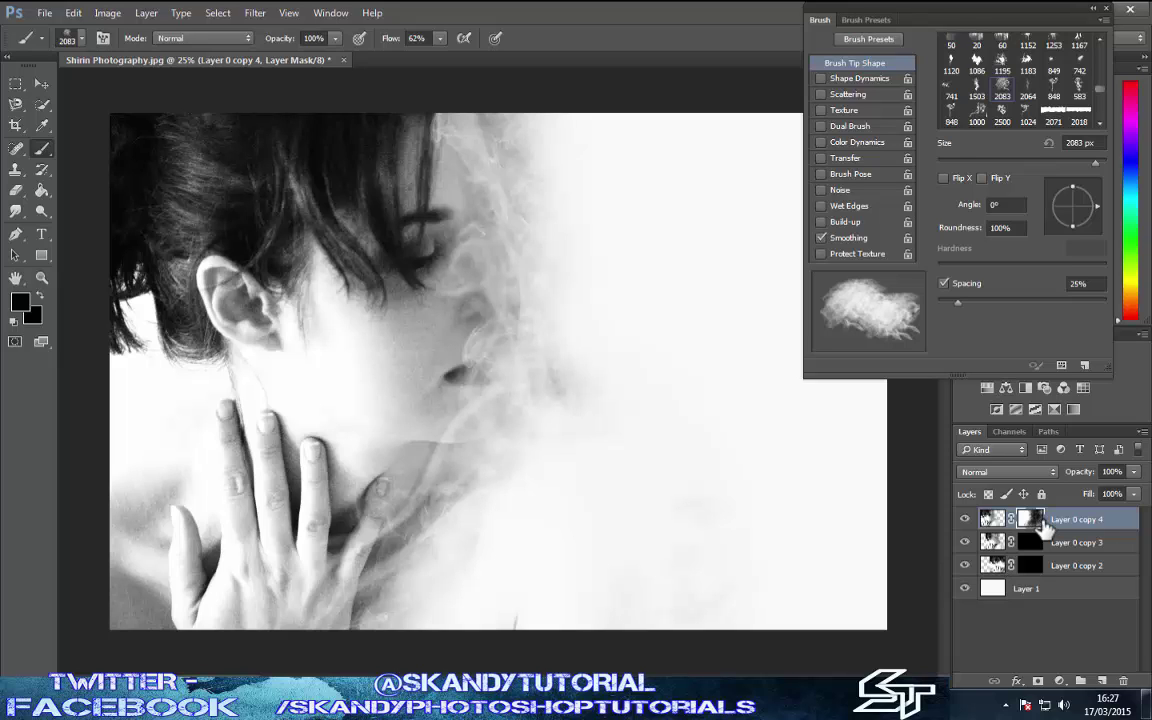
# Step: Close the brush settings, make white the painting colour, and select Layer 0 copy 3's mask
pyautogui.press('F5')
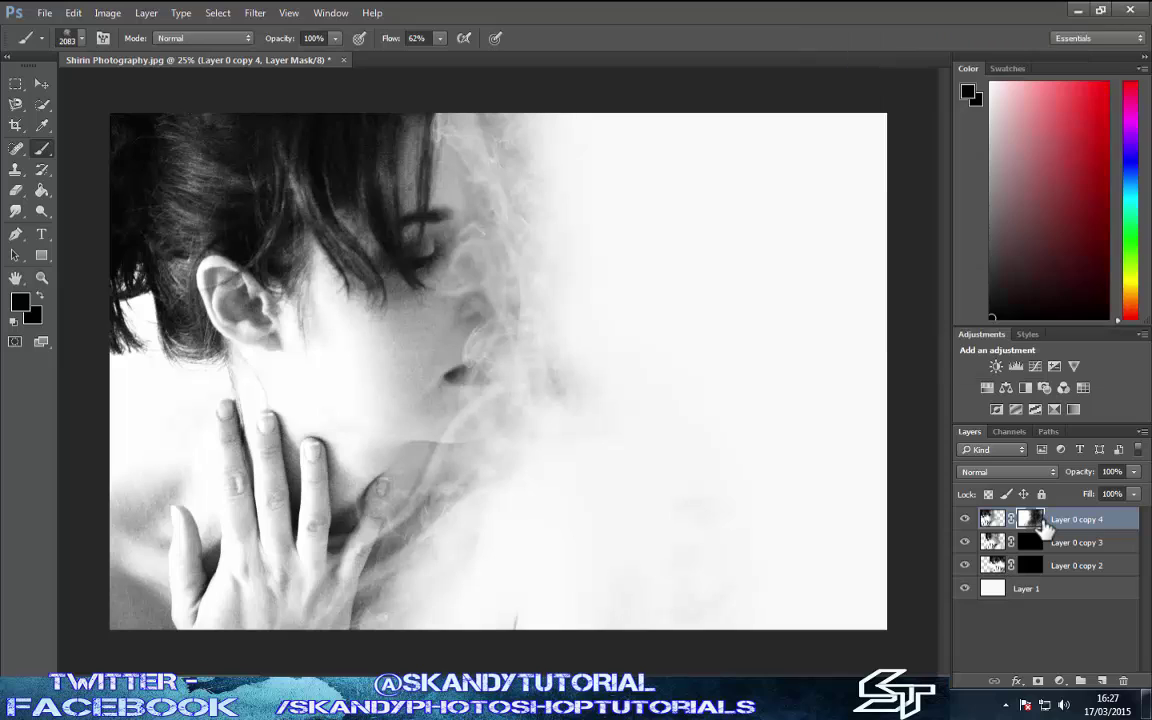
pyautogui.press('x')
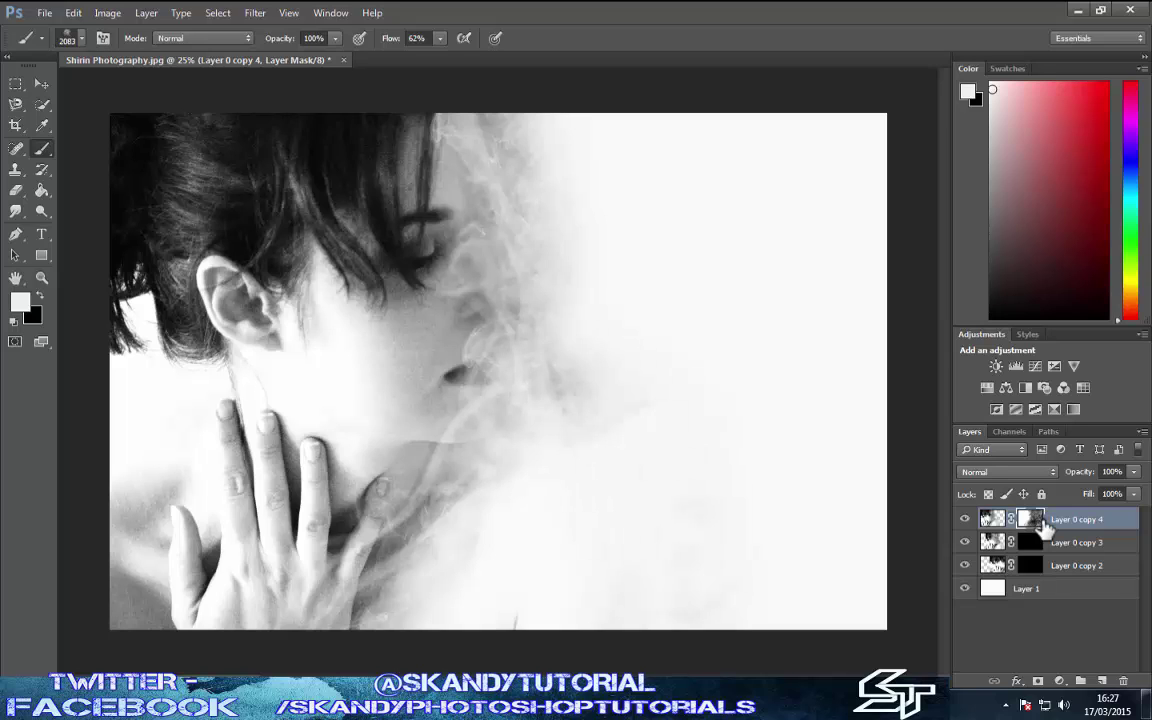
pyautogui.hotkey('alt', '[')
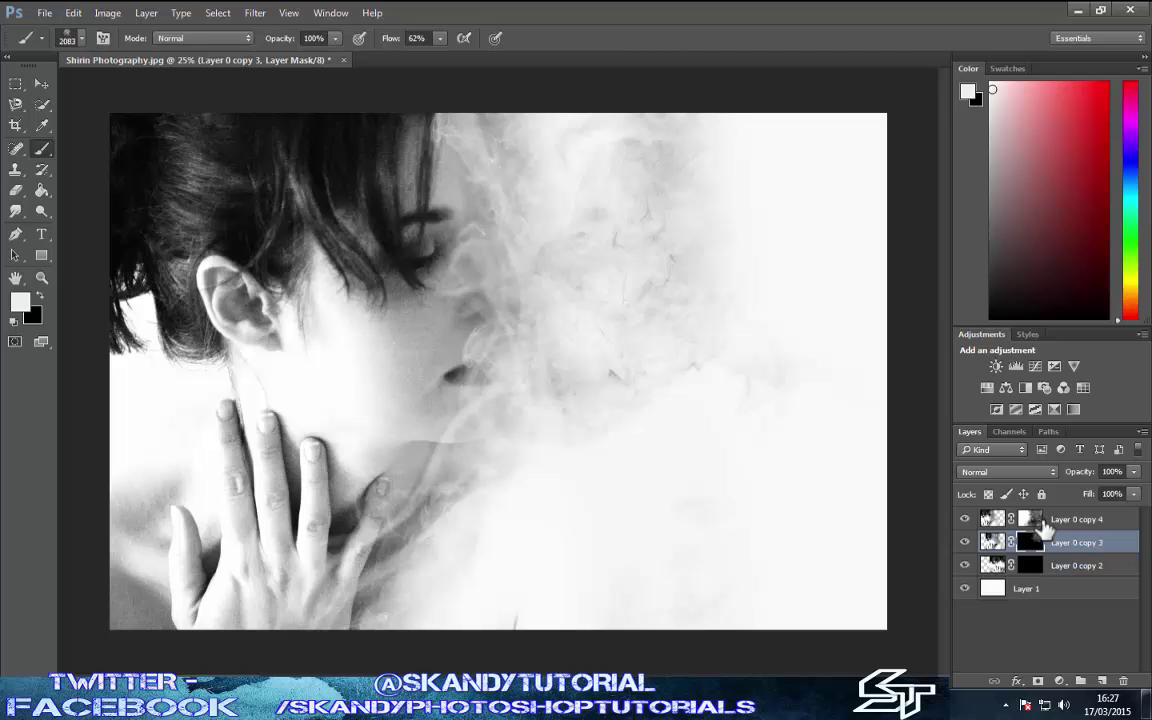
# Step: On Layer 0 copy 4, use an enlarged 2500 smoke brush to restamp smoke over the neck and jaw
pyautogui.click(1045, 527)
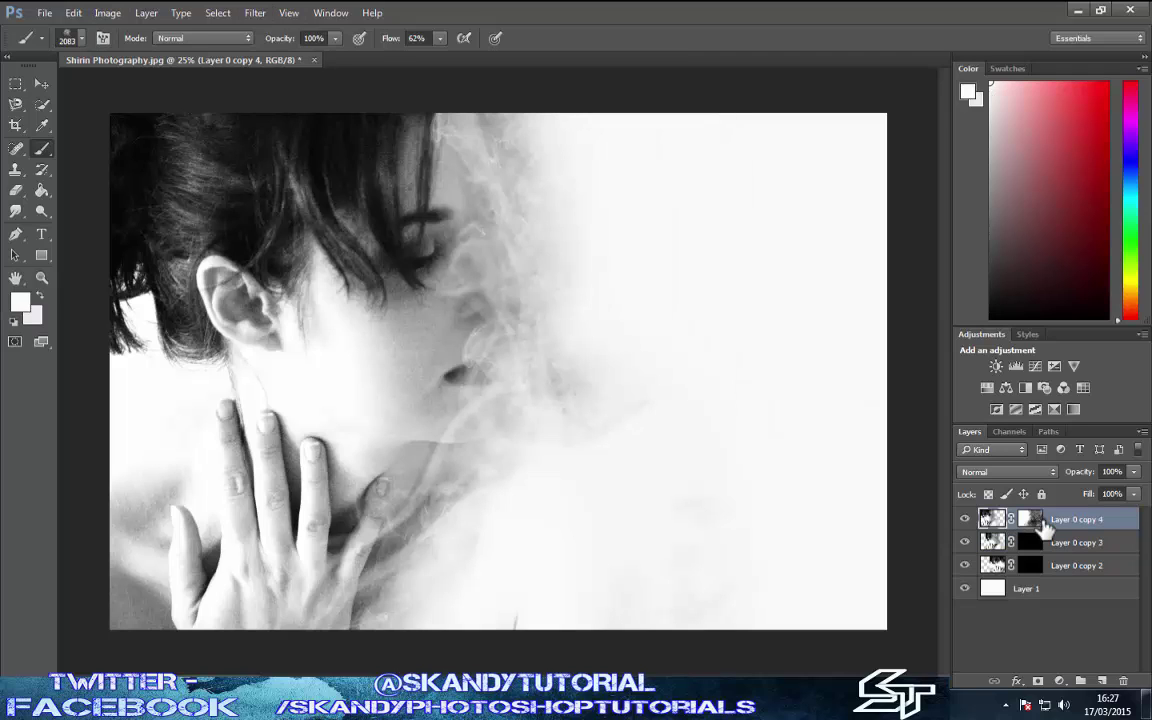
pyautogui.click(81, 37)
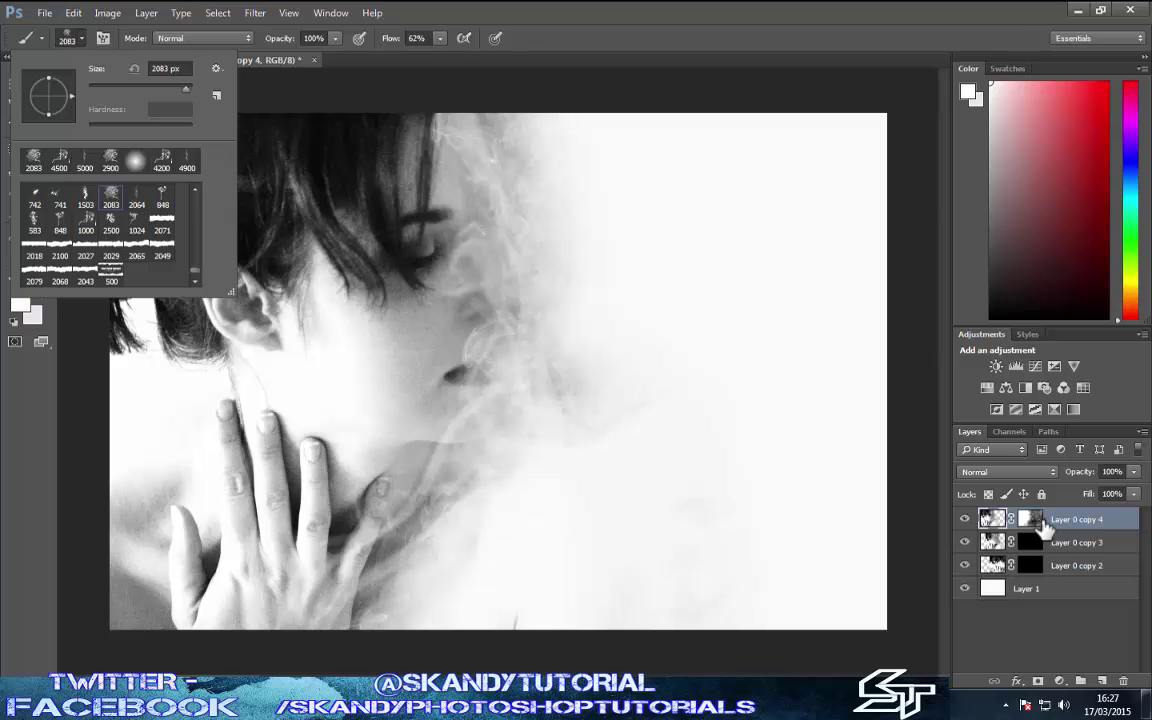
pyautogui.doubleClick(111, 218)
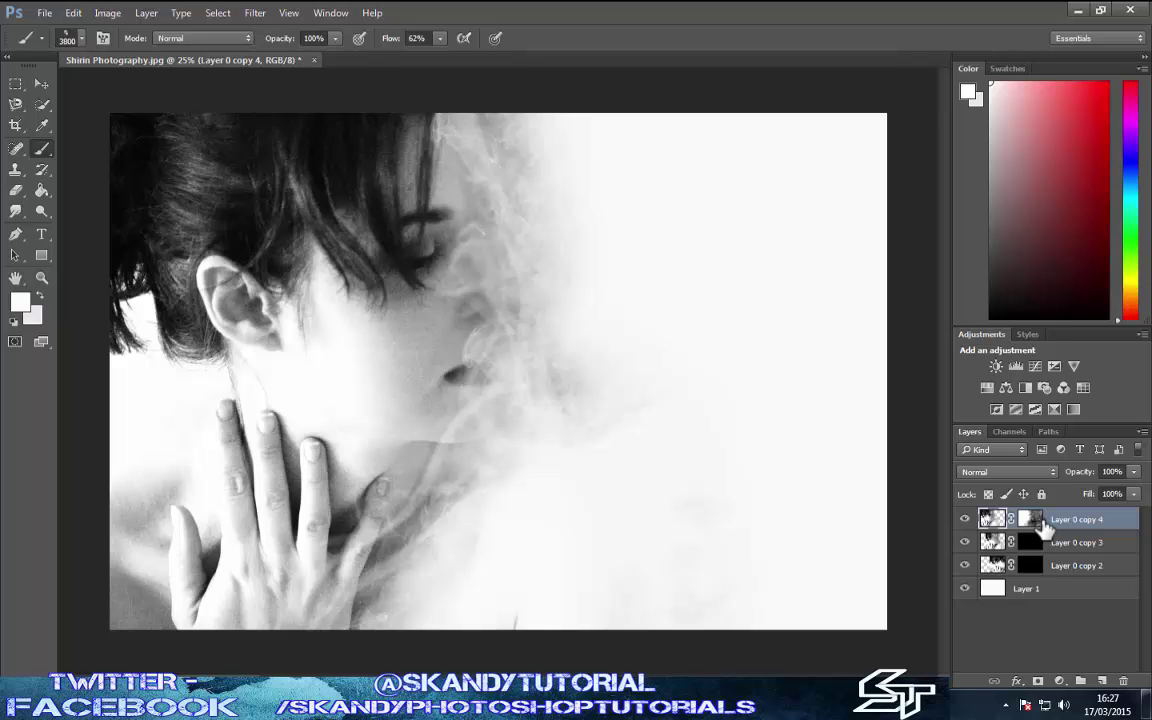
pyautogui.press(']')
pyautogui.press(']')
pyautogui.hotkey('ctrl', 'z')
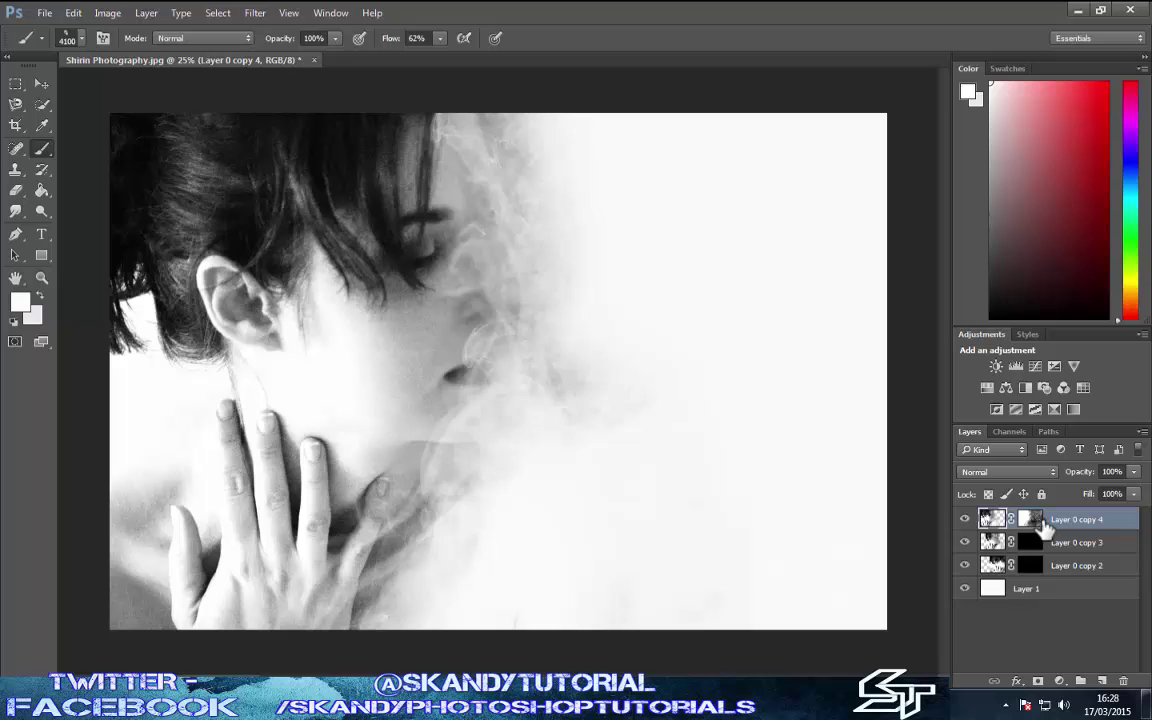
pyautogui.hotkey('ctrl', 'z')
# Step: Reveal copy 3 smoke in the lower and upper middle, then select copy 2's mask
pyautogui.hotkey('alt', '[')
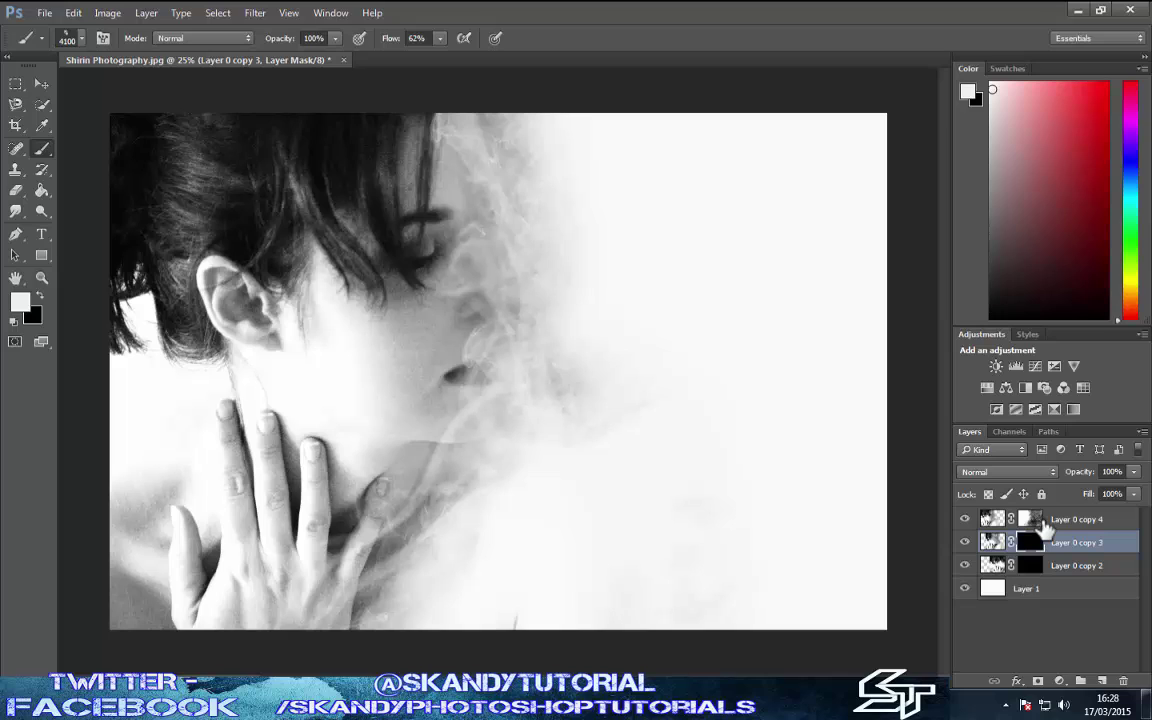
pyautogui.hotkey('ctrl', 'z')
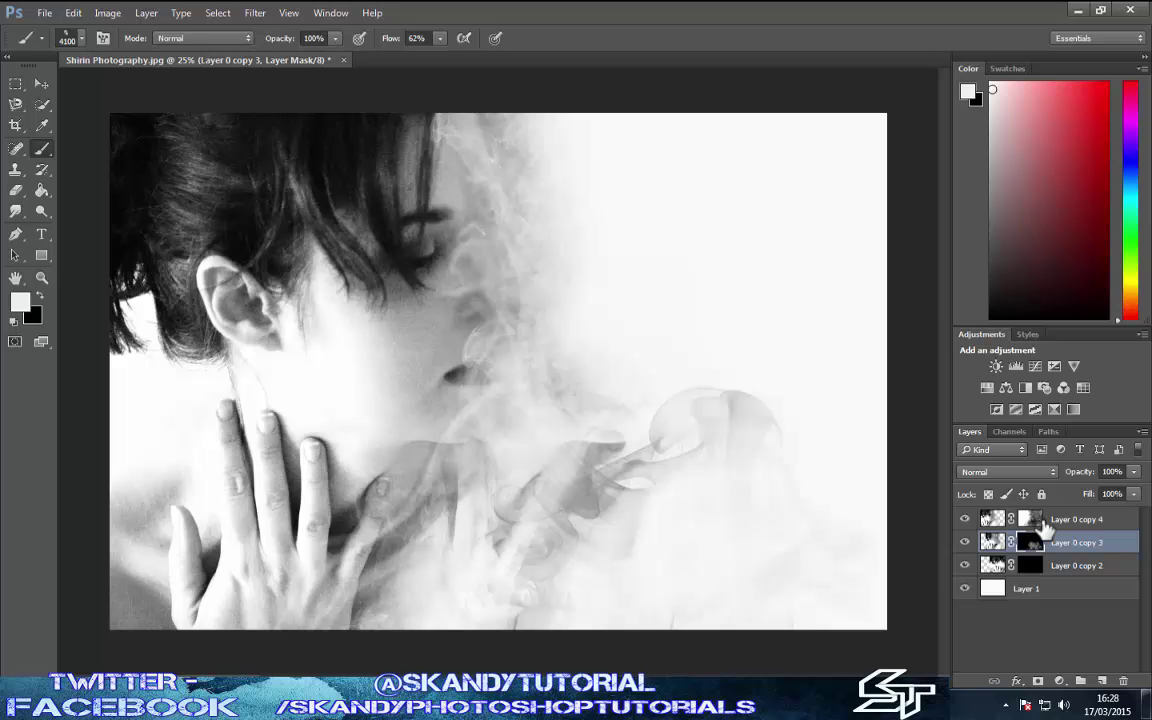
pyautogui.hotkey('ctrl', 'alt', 'z')
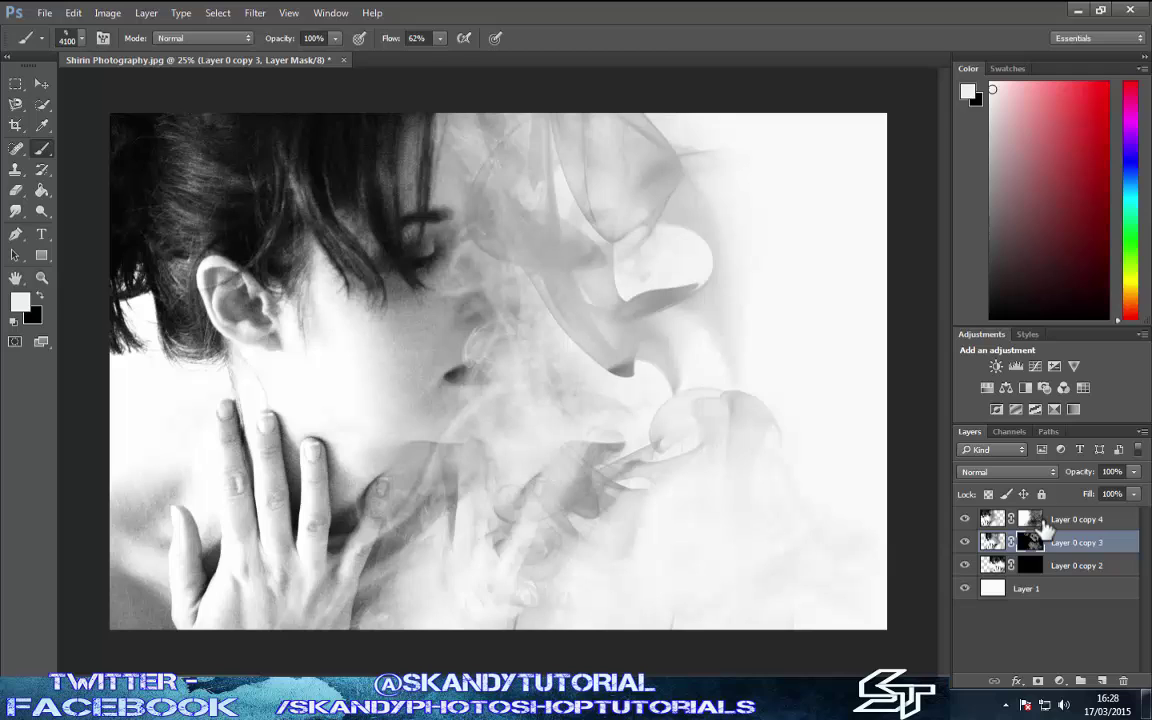
pyautogui.hotkey('alt', '[')
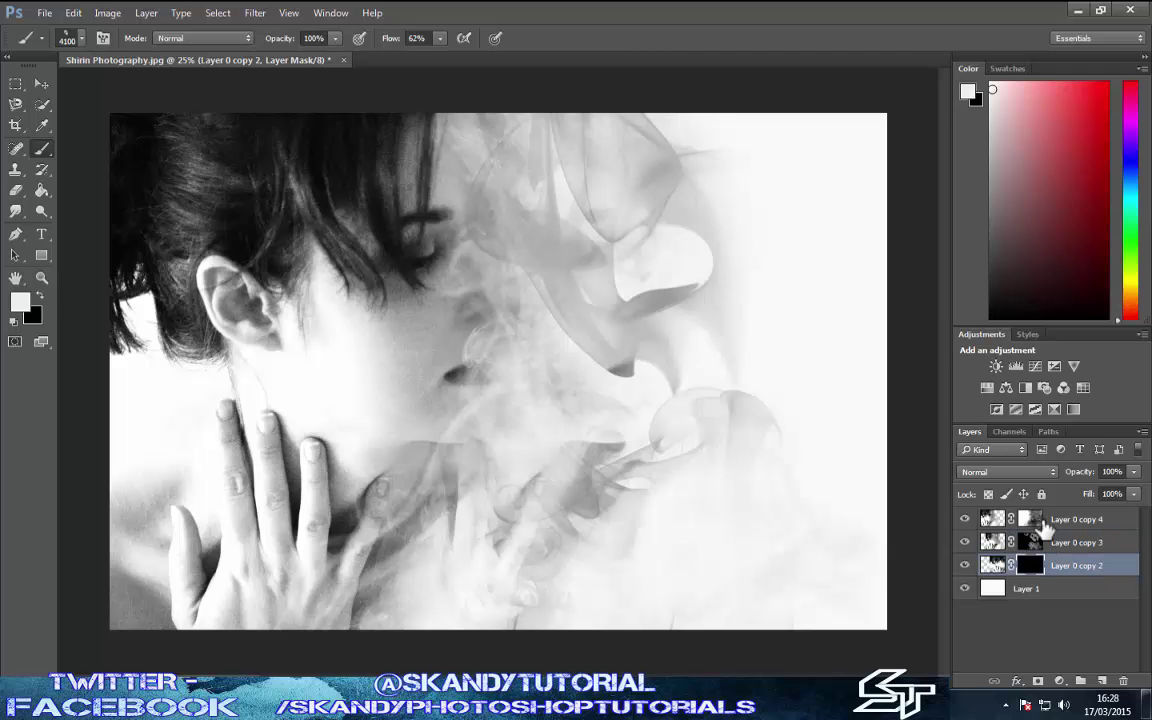
# Step: With the enlarged 583 smoke brush, reveal smoke across the top-right corner, undoing a bottom-right stroke
pyautogui.click(73, 37)
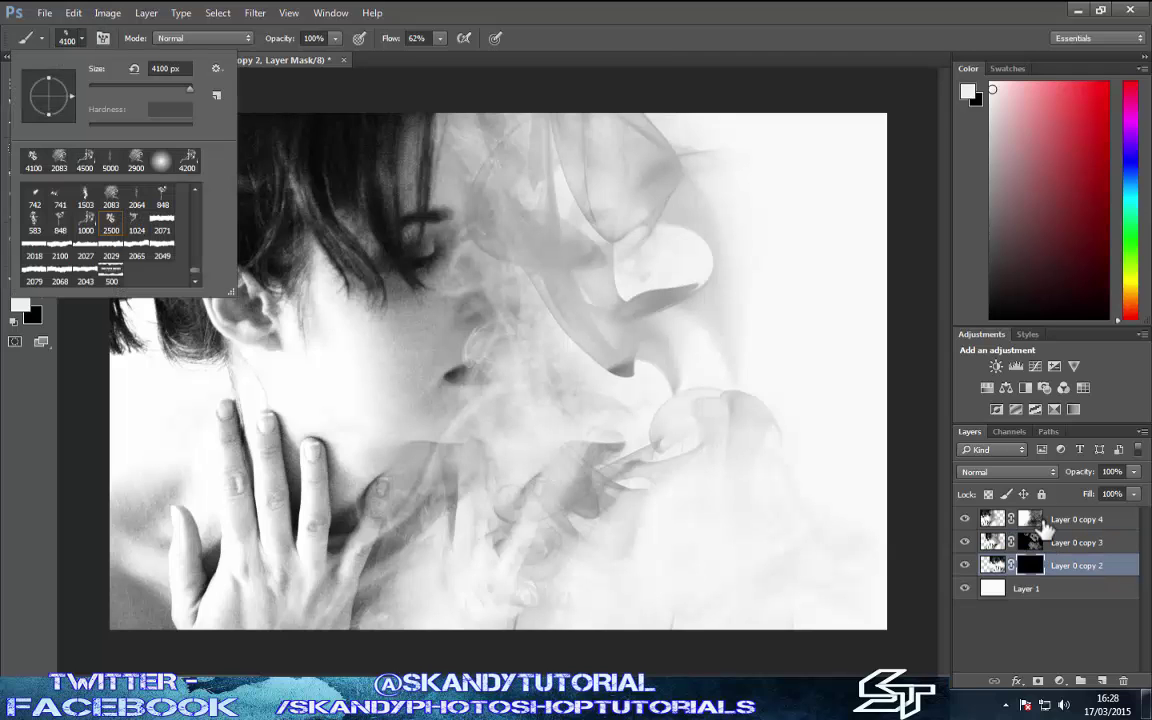
pyautogui.doubleClick(35, 217)
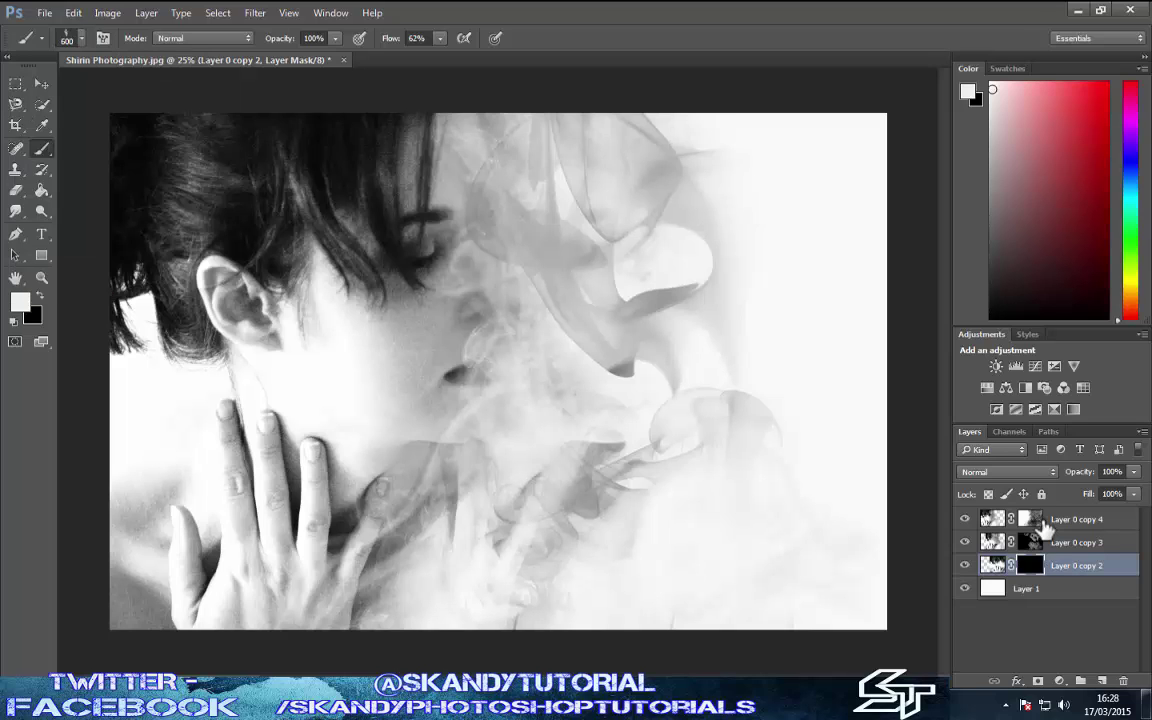
pyautogui.press(']')
pyautogui.press(']')
pyautogui.press(']')
pyautogui.press(']')
pyautogui.press(']')
pyautogui.moveTo(700, 220); pyautogui.dragTo(850, 200)
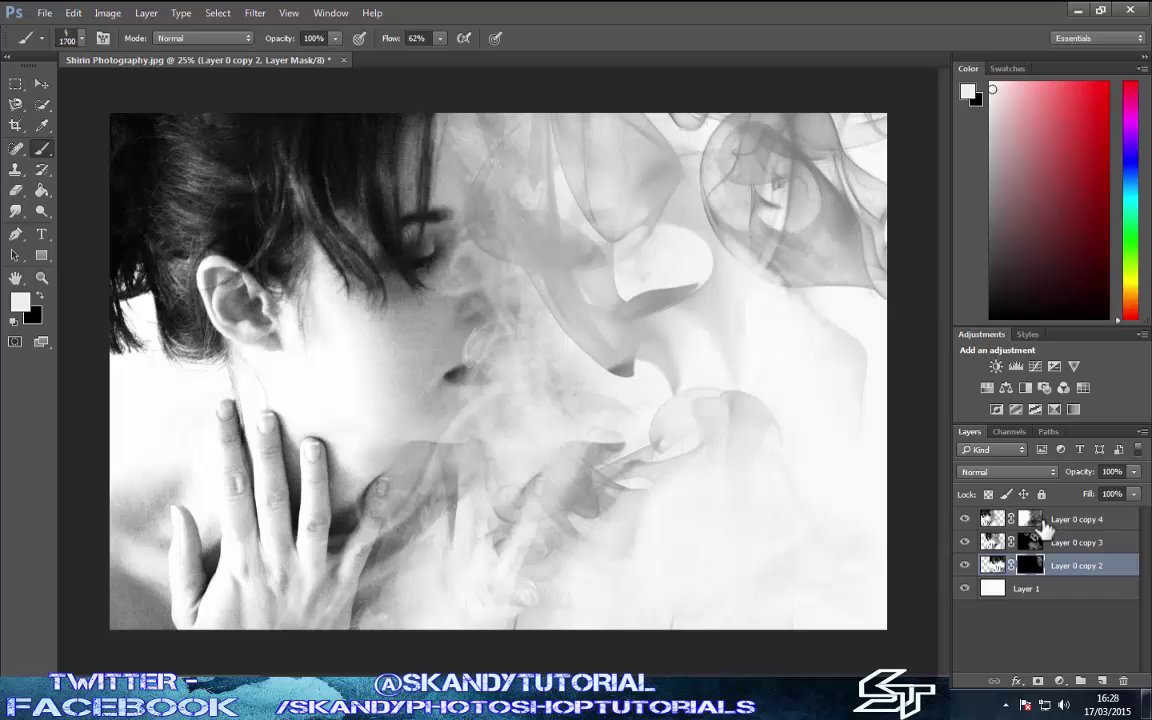
pyautogui.moveTo(745, 515); pyautogui.dragTo(845, 585)
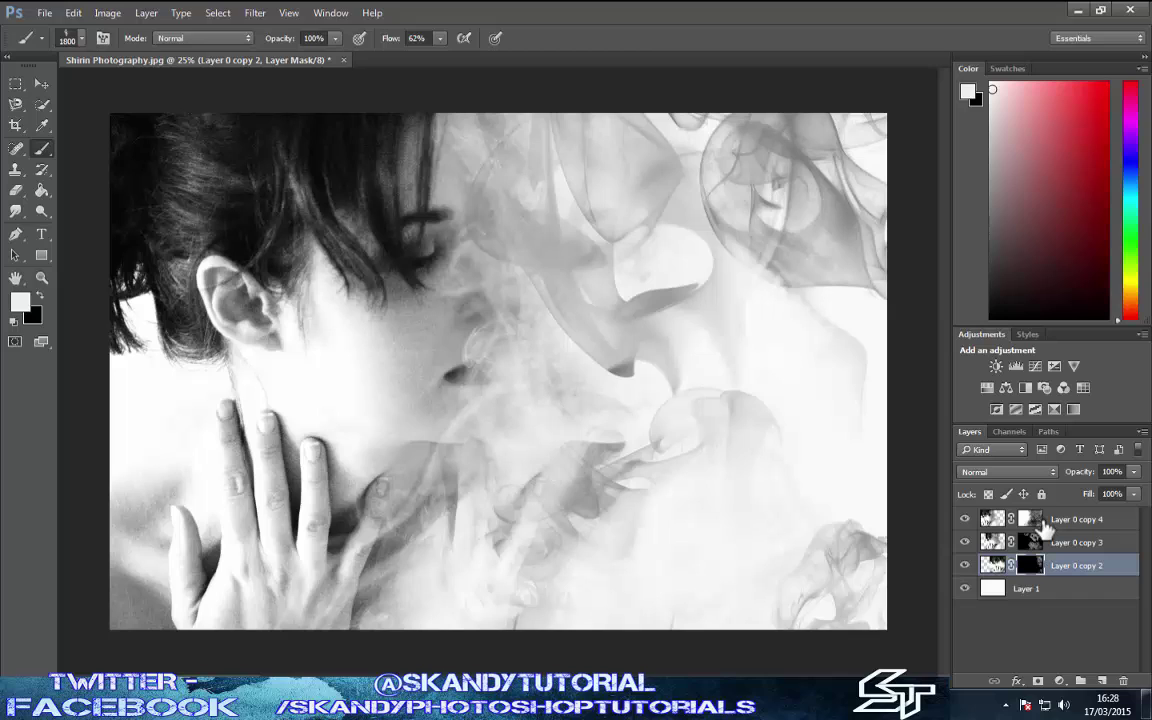
pyautogui.hotkey('ctrl', 'z')
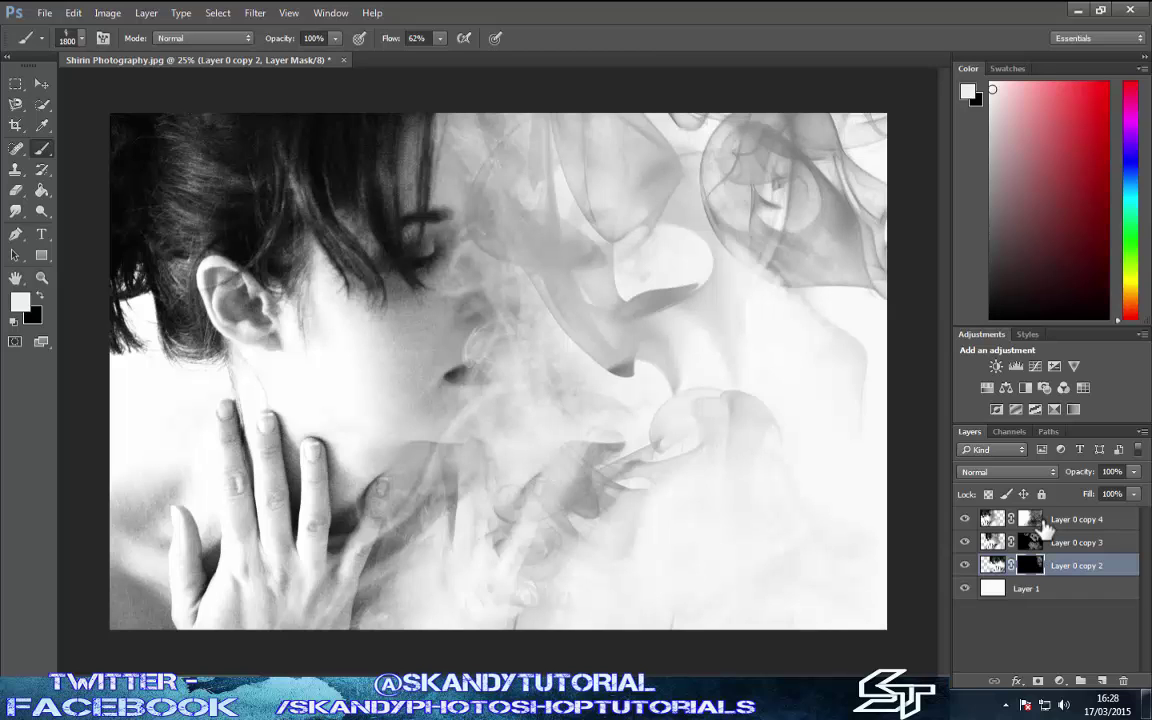
# Step: Enlarge the brush, lower flow to 32%, and reveal soft smoke in the lower right
pyautogui.press(']')
pyautogui.press(']')
pyautogui.press(']')
pyautogui.click(440, 38)
pyautogui.moveTo(440, 55); pyautogui.dragTo(416, 55)
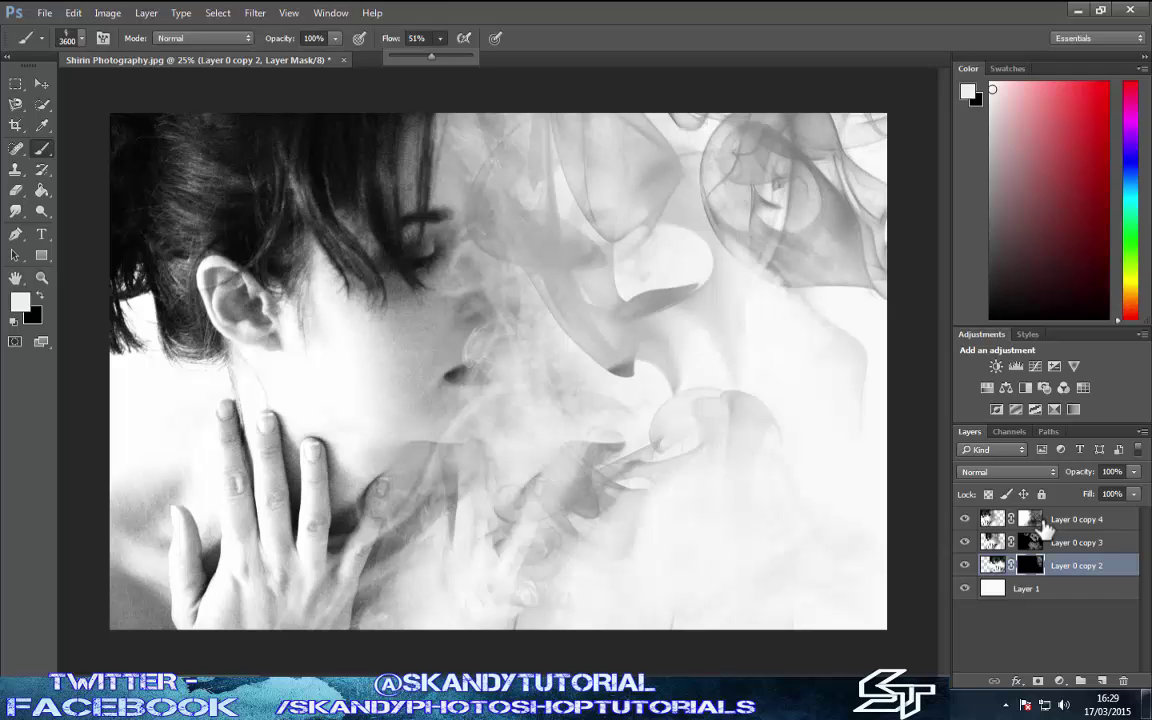
pyautogui.press('Return')
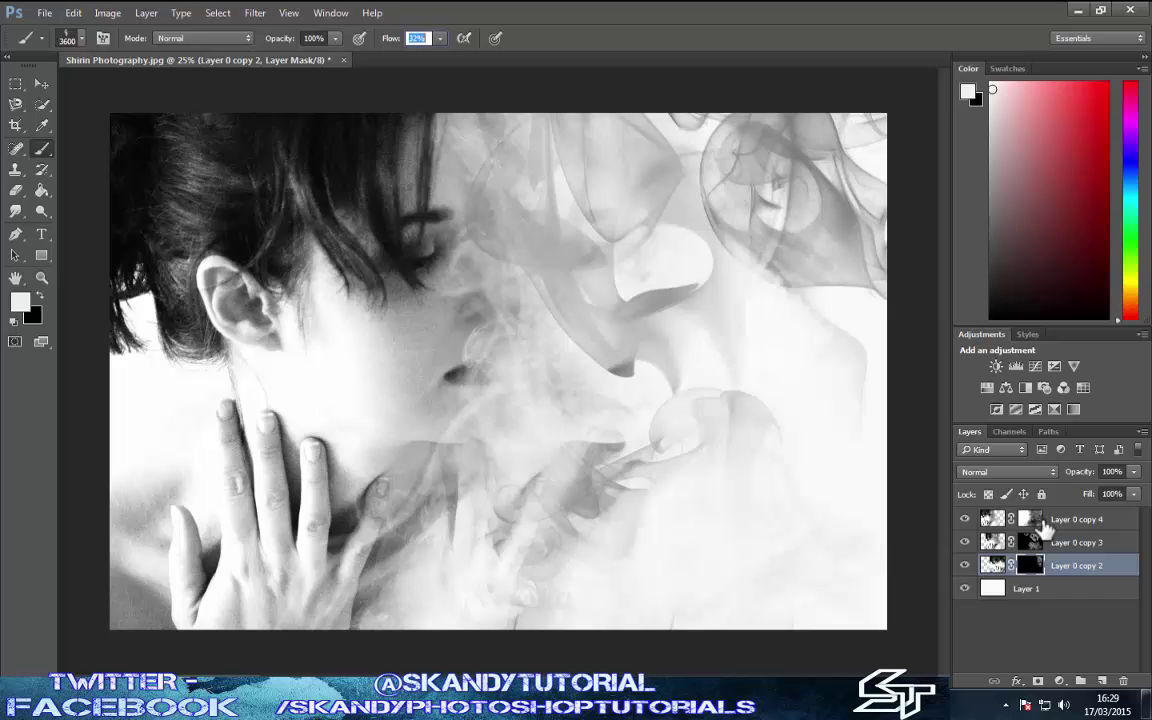
pyautogui.moveTo(690, 430); pyautogui.dragTo(840, 580)
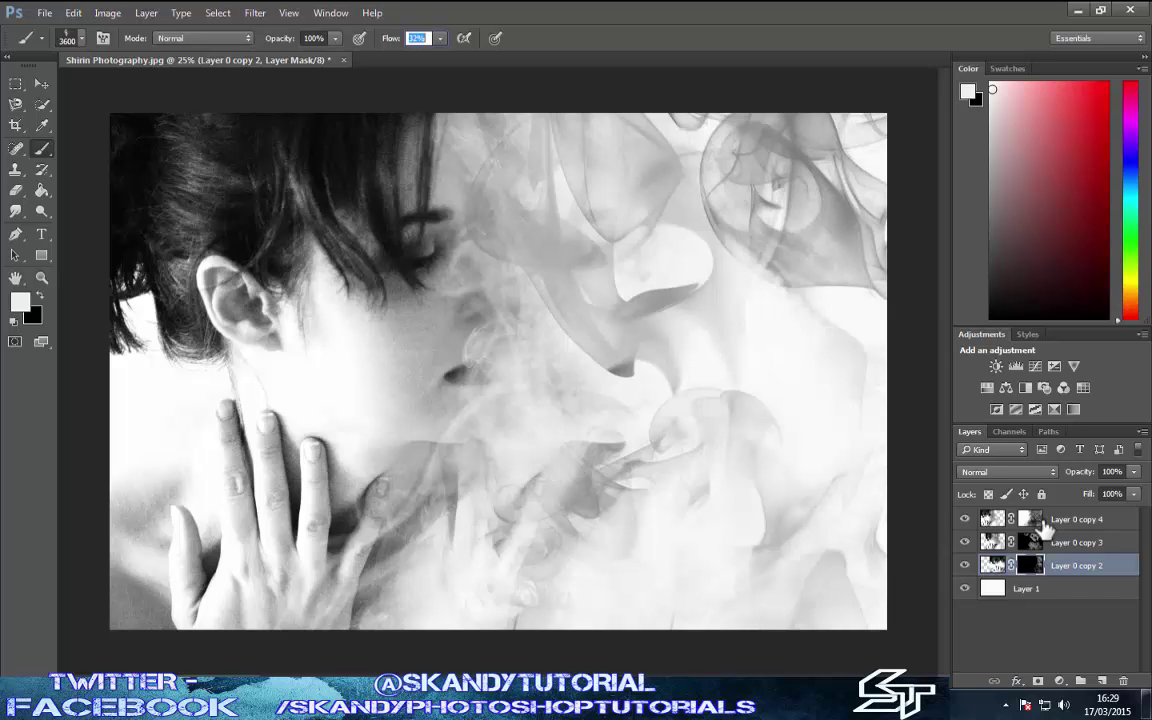